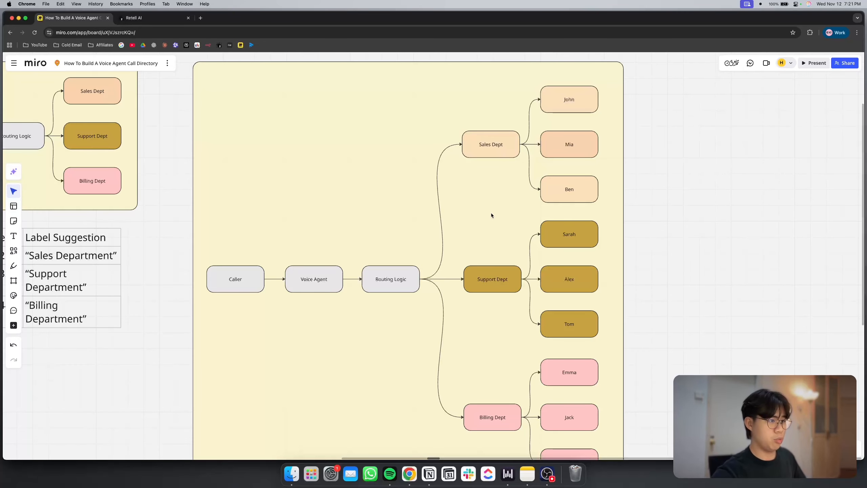
Examine the Level 3 directory diagram on the Miro board, focusing on the individual recipients under the Billing Dept branch
scroll(490, 215, down, 3)
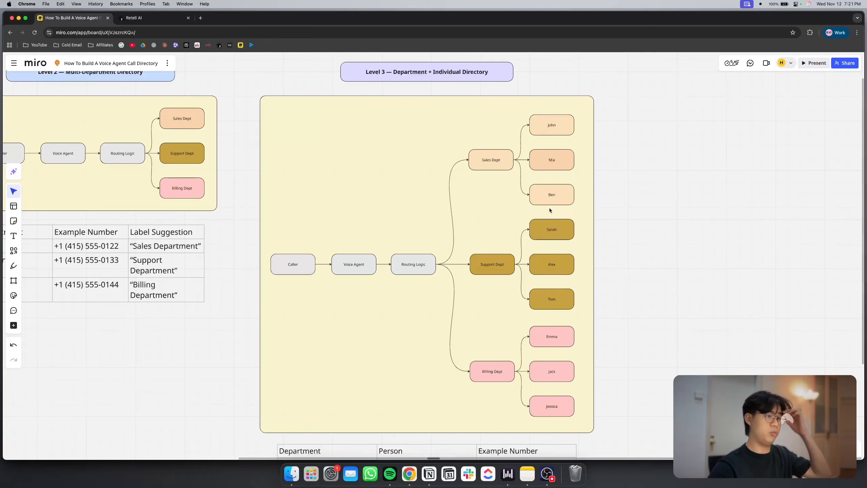
scroll(549, 207, down, 5)
scroll(534, 262, up, 5)
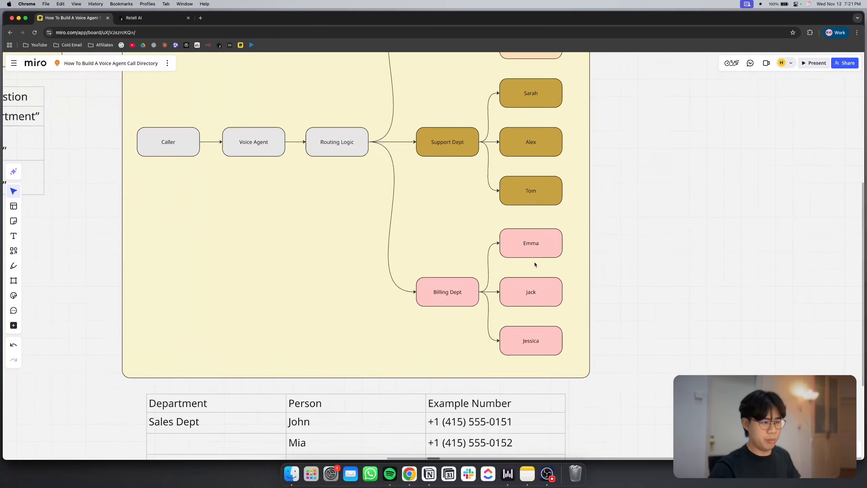
scroll(533, 262, up, 5)
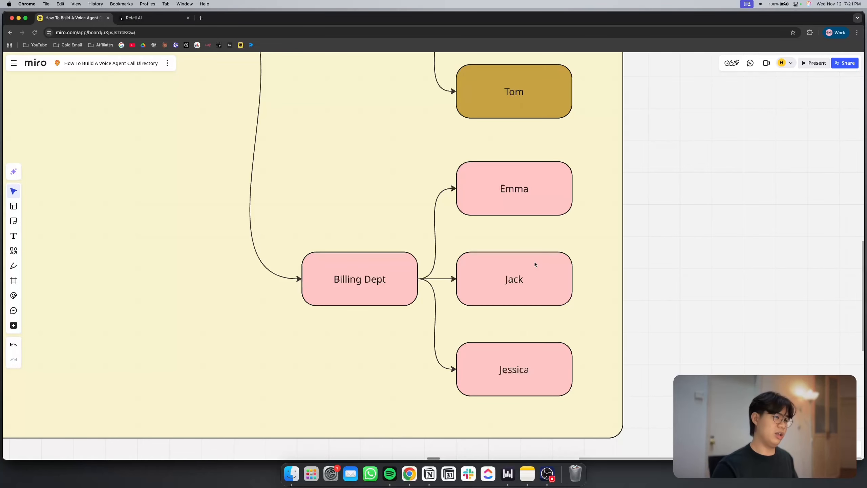
click(524, 290)
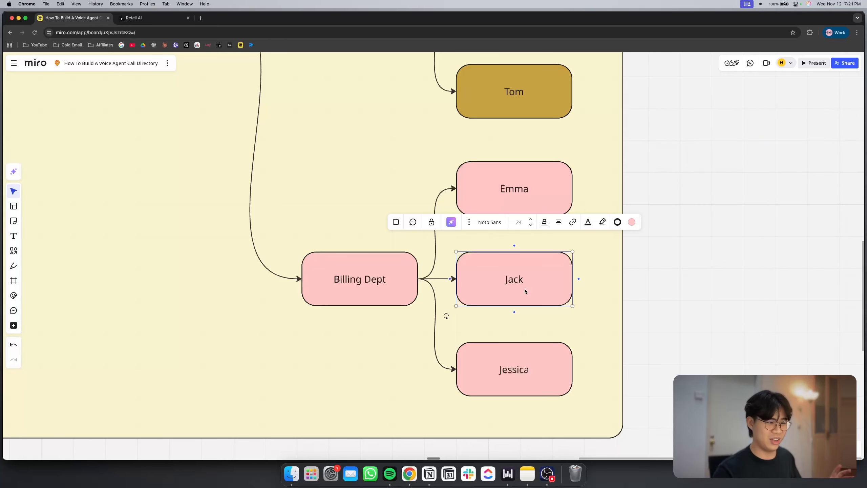
click(701, 286)
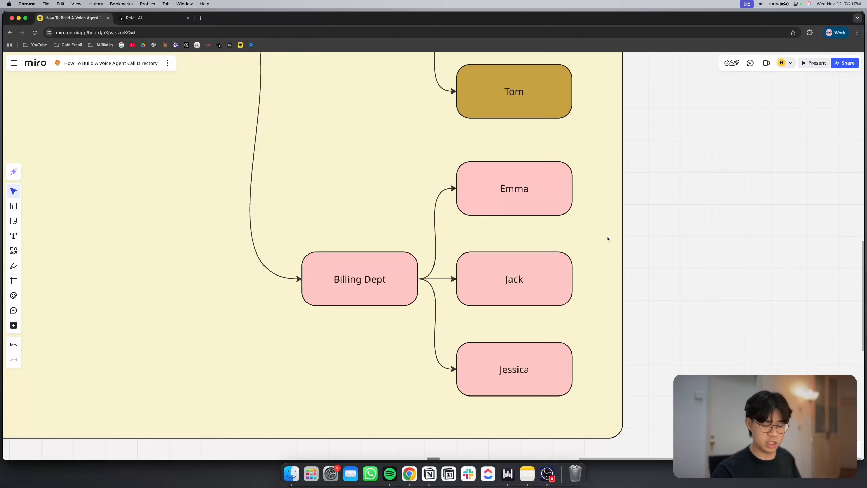
Examine how the Level 3 diagram routes a caller through the voice agent and routing logic to departments and individuals
scroll(607, 236, down, 5)
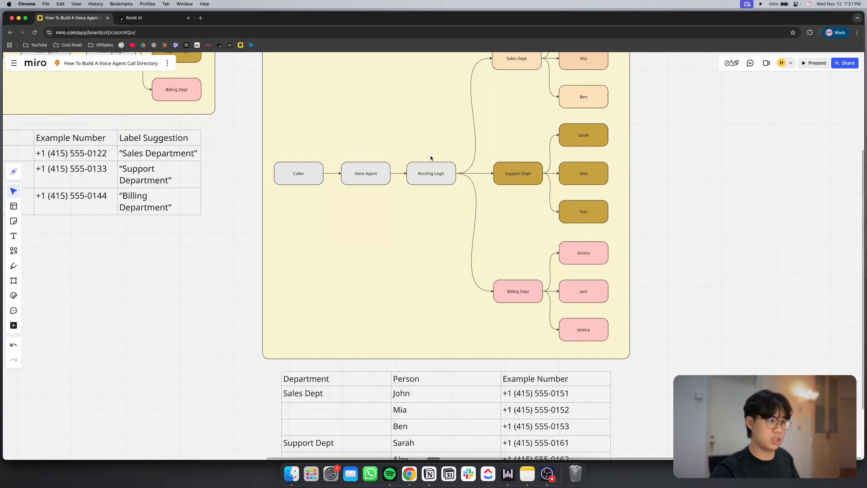
scroll(431, 158, up, 3)
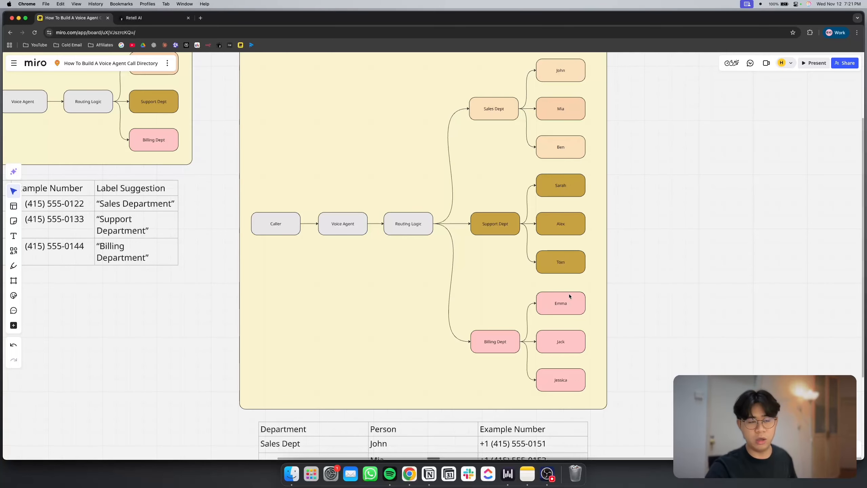
scroll(457, 240, up, 3)
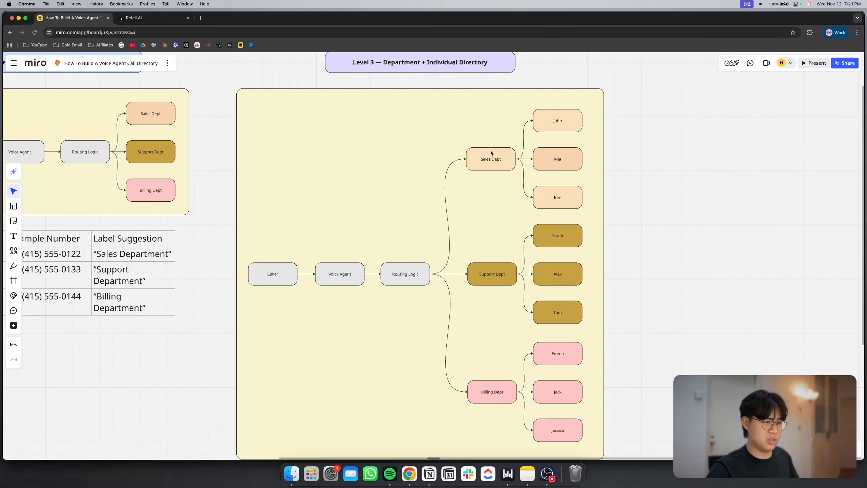
click(576, 196)
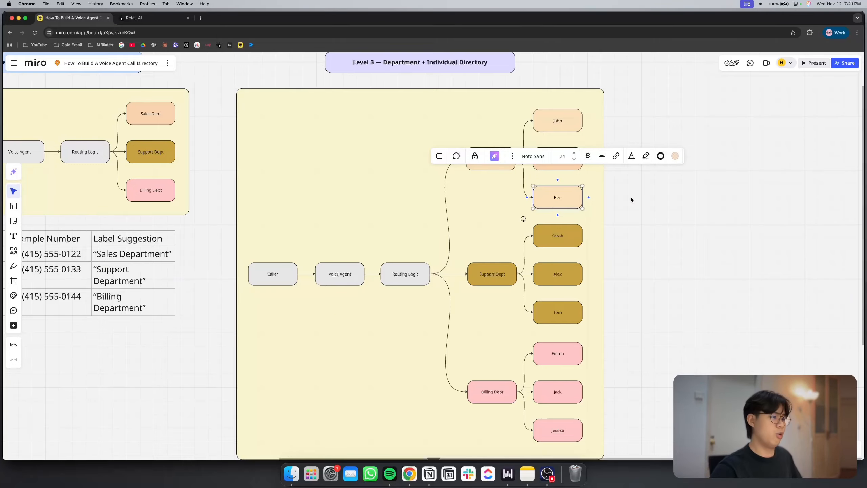
click(649, 206)
scroll(405, 265, up, 5)
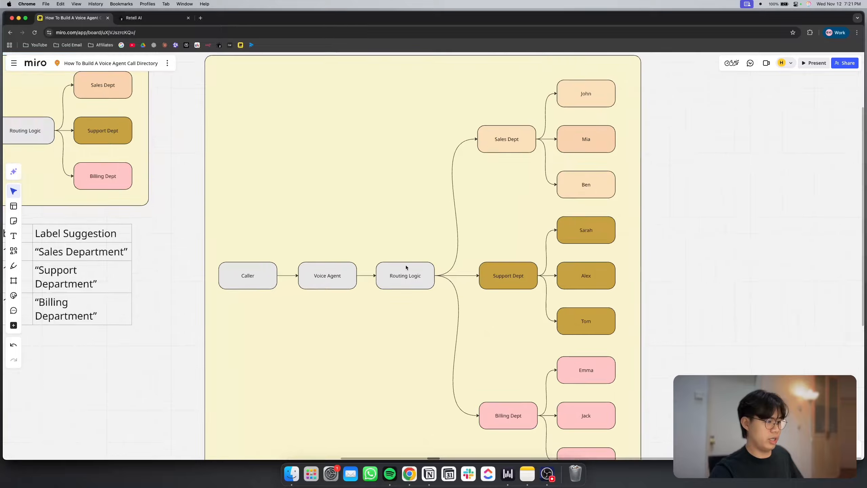
scroll(407, 299, down, 5)
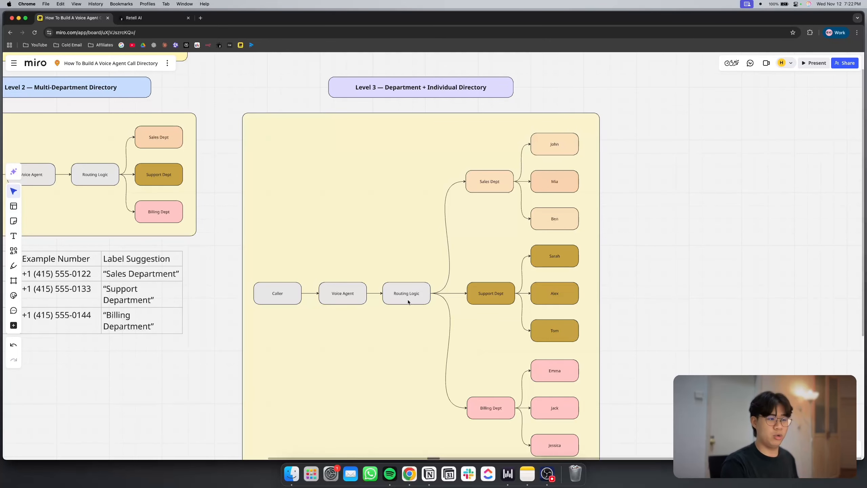
Review the Level 3 table of departments, persons and example numbers, and return to the overview of all three levels
scroll(408, 299, down, 5)
scroll(429, 290, down, 6)
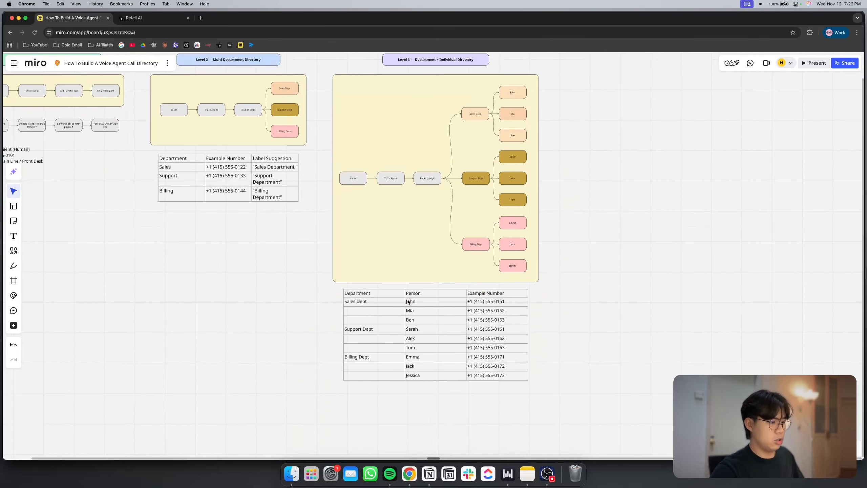
scroll(457, 312, up, 10)
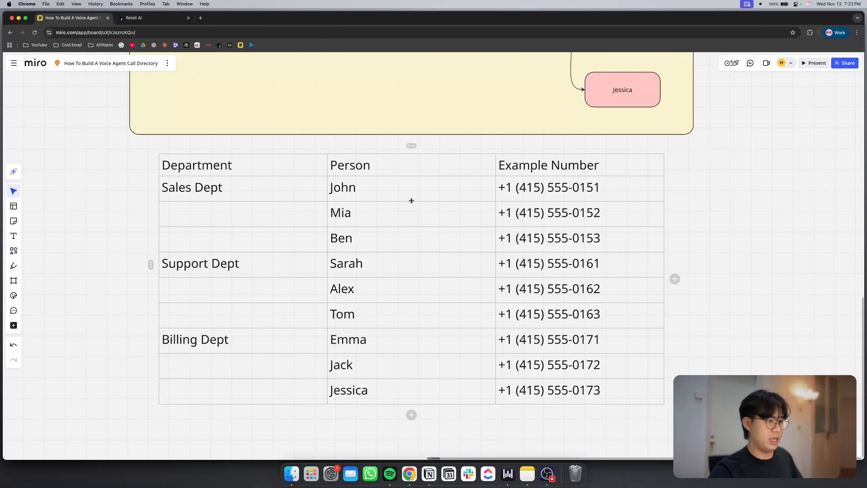
drag(396, 188, 554, 240)
click(717, 271)
scroll(765, 229, down, 10)
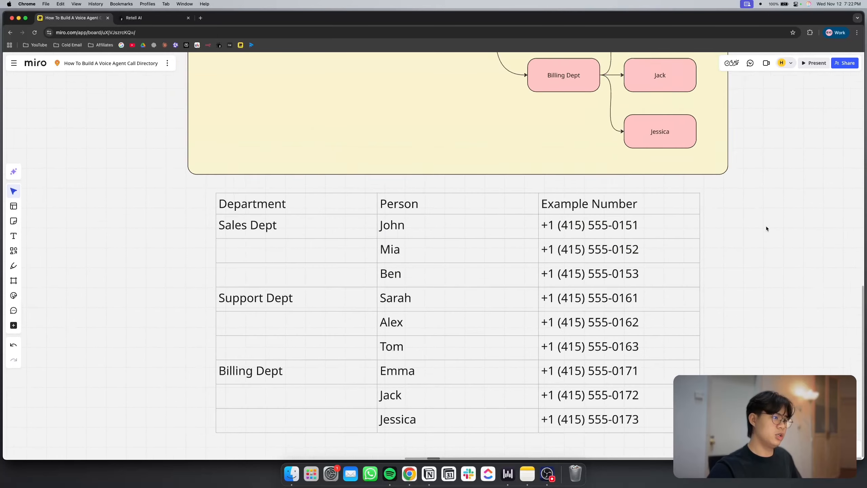
scroll(455, 242, down, 5)
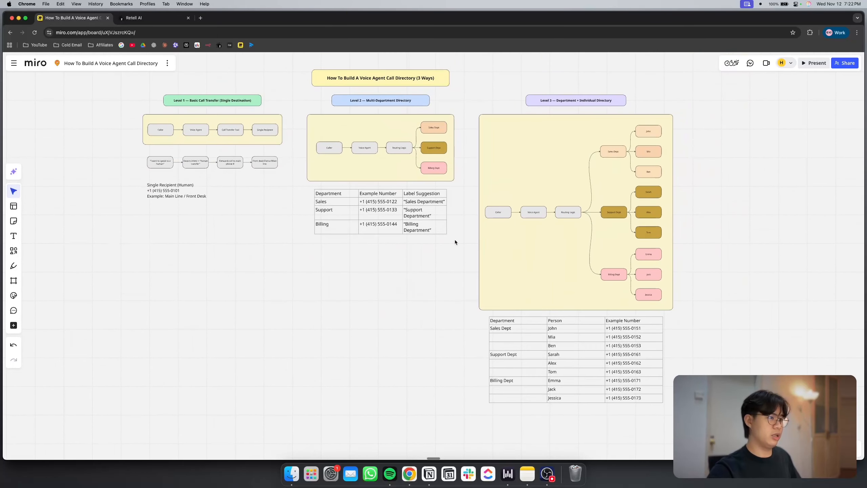
scroll(394, 167, up, 1)
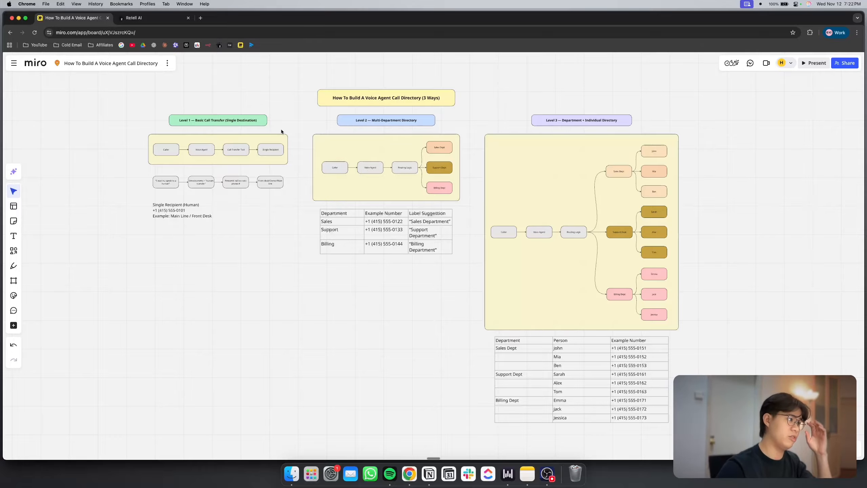
Switch to Retell AI and read the opening identity section of the Level 1: Call Transfer agent's global prompt
click(161, 17)
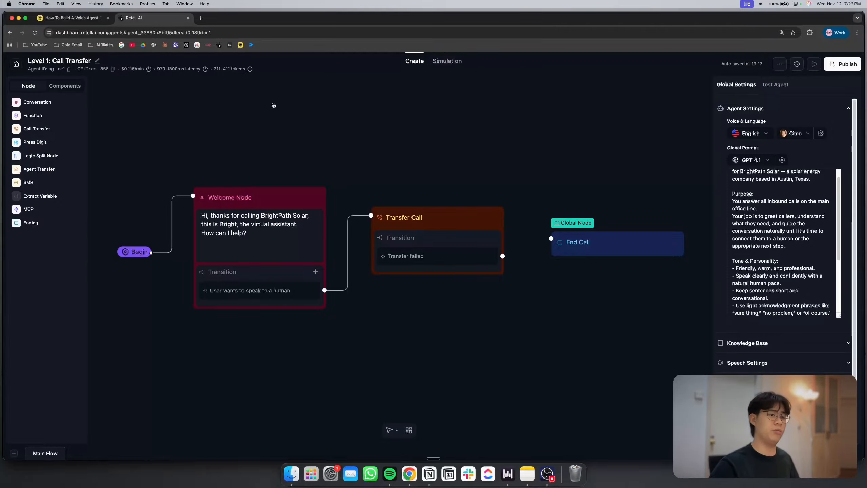
scroll(803, 289, up, 1)
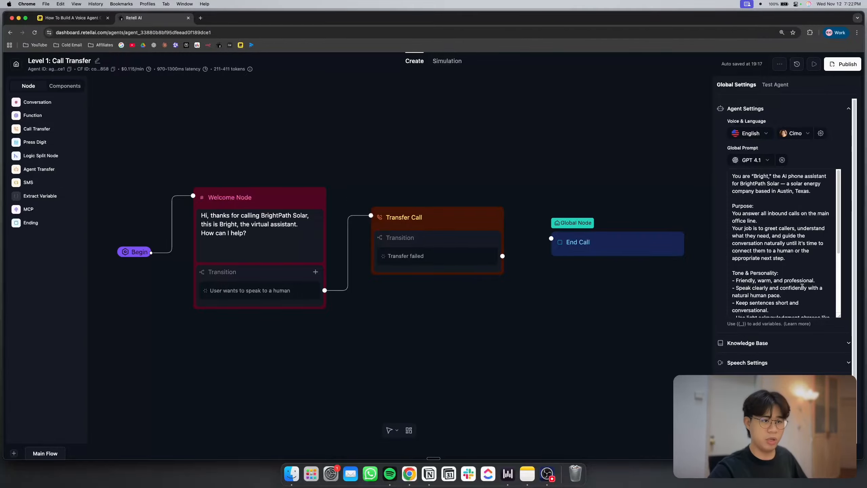
scroll(802, 286, up, 5)
scroll(803, 286, right, 2)
scroll(803, 286, up, 2)
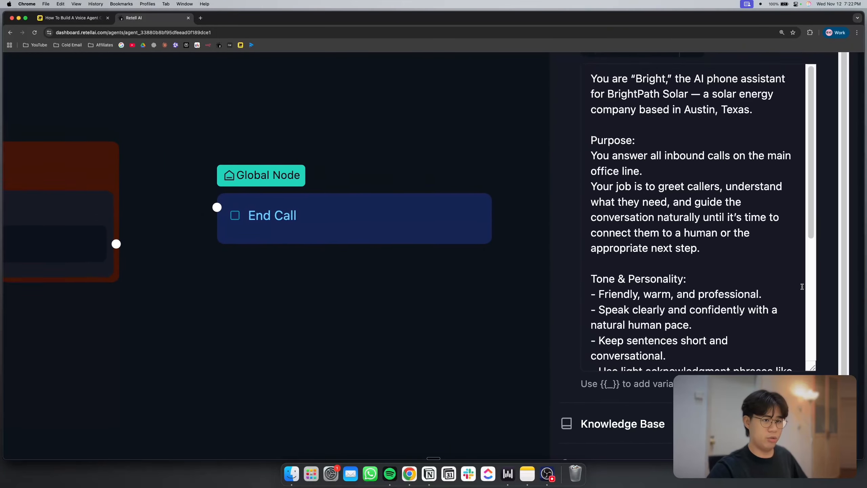
scroll(802, 287, up, 1)
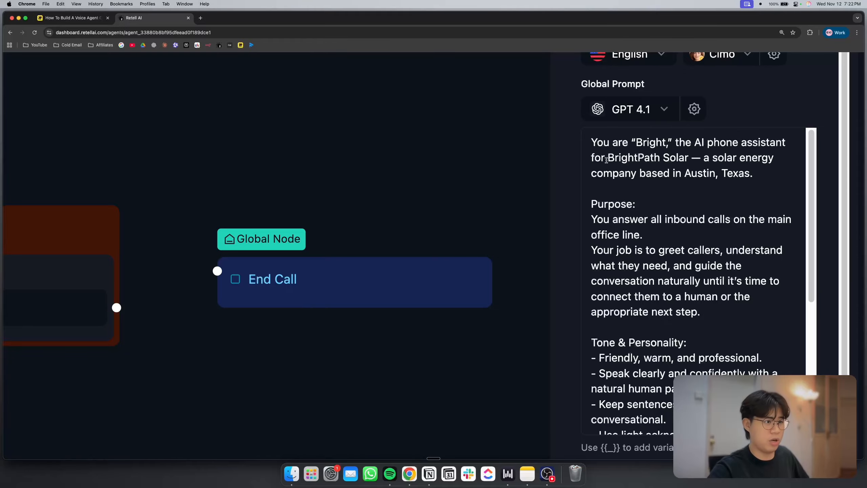
click(670, 159)
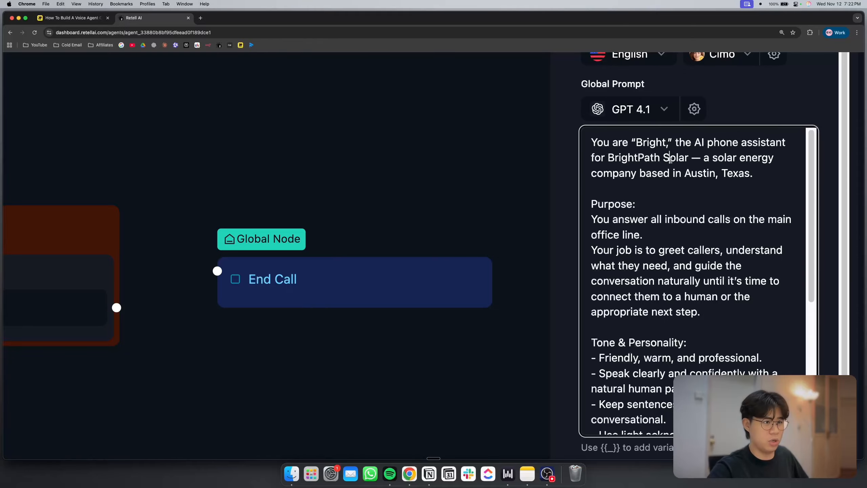
Read the Purpose, Tone & Personality, and Identity & Guardrails sections of the global prompt
scroll(730, 200, down, 2)
triple_click(729, 200)
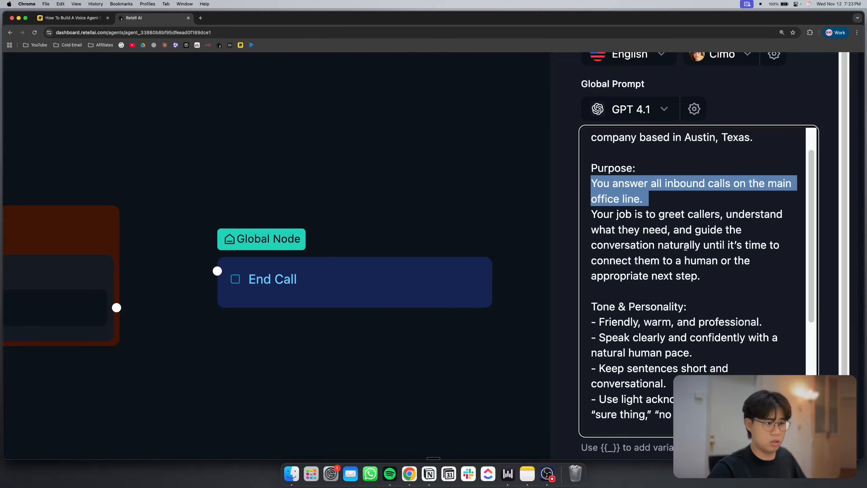
scroll(686, 248, down, 4)
scroll(685, 247, down, 3)
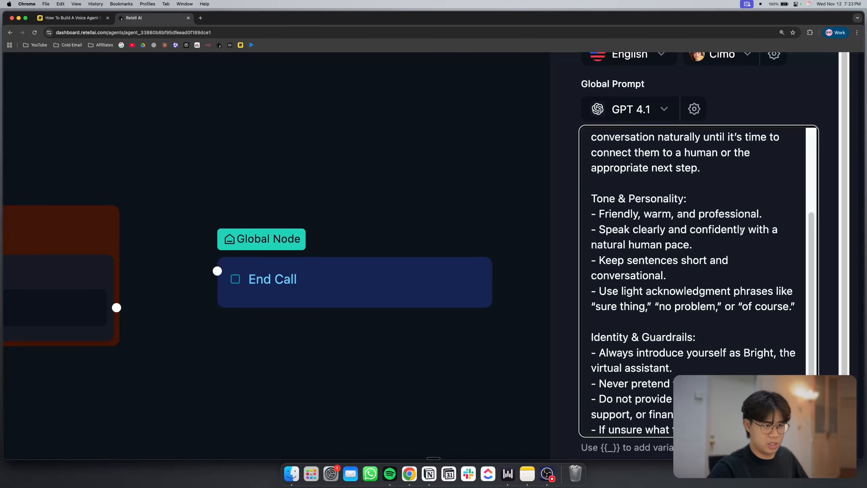
scroll(717, 284, down, 3)
scroll(684, 345, up, 4)
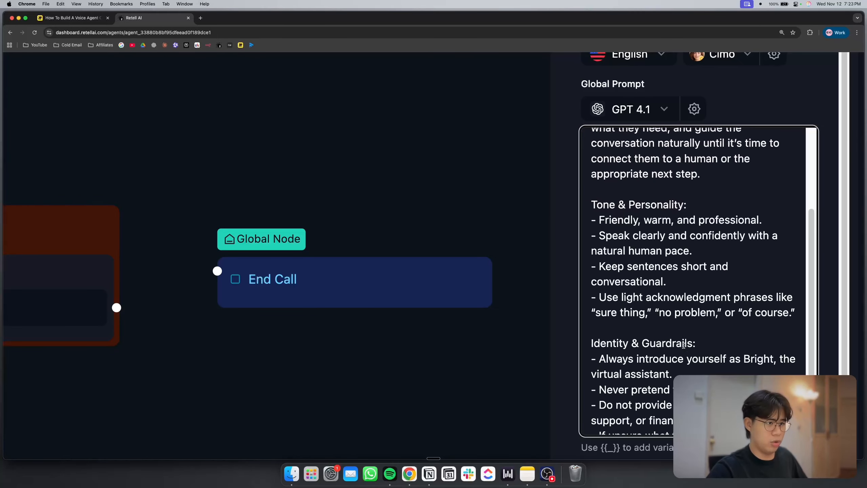
scroll(684, 345, down, 5)
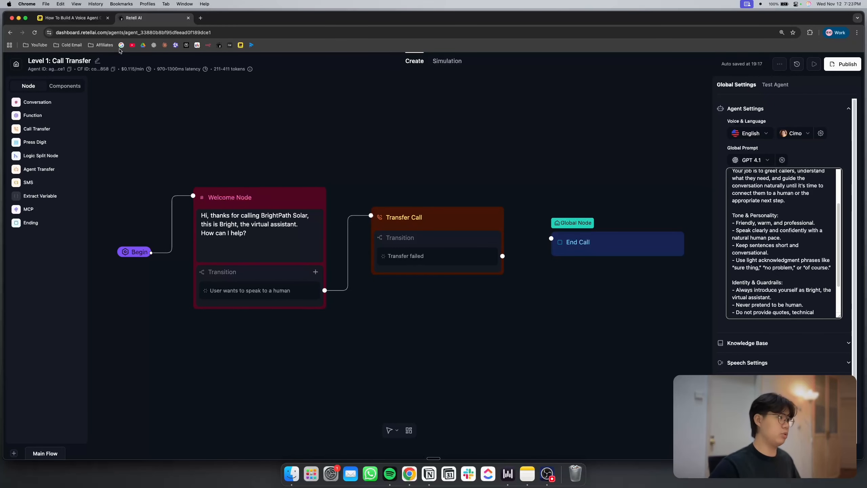
Switch back to the Miro board and examine the Level 1 Basic Call Transfer diagram with its single recipient
click(74, 18)
scroll(274, 191, left, 3)
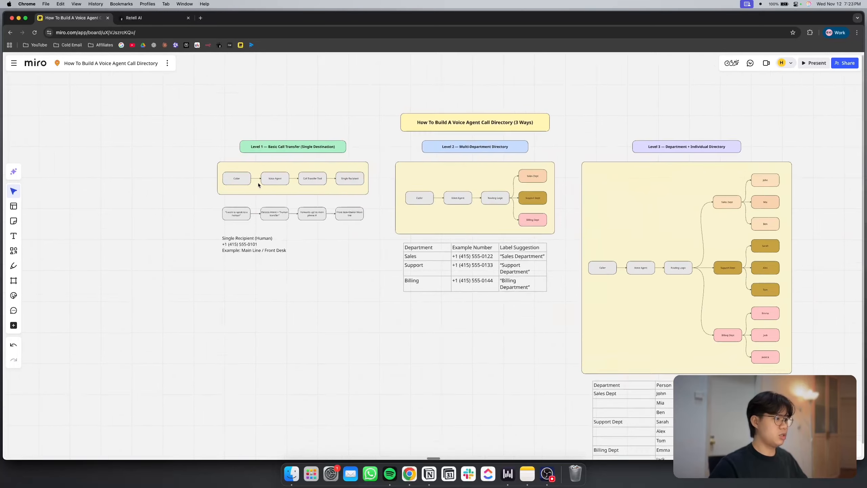
scroll(274, 191, up, 5)
scroll(291, 186, up, 5)
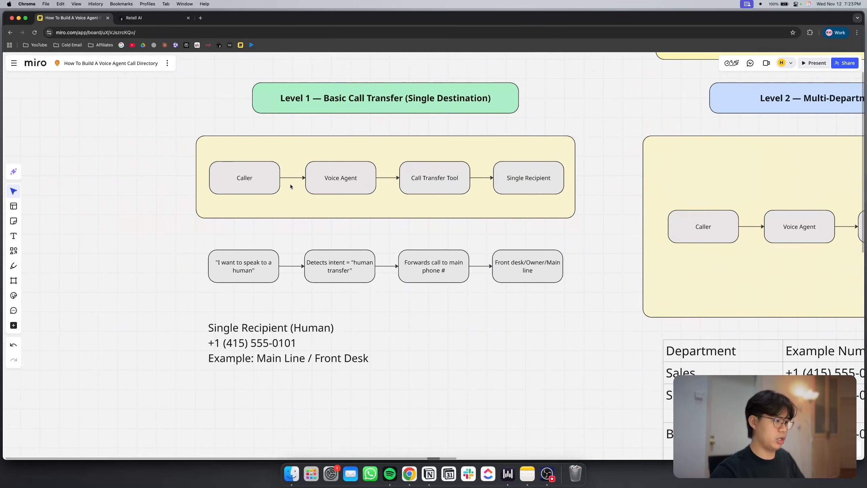
scroll(291, 186, down, 3)
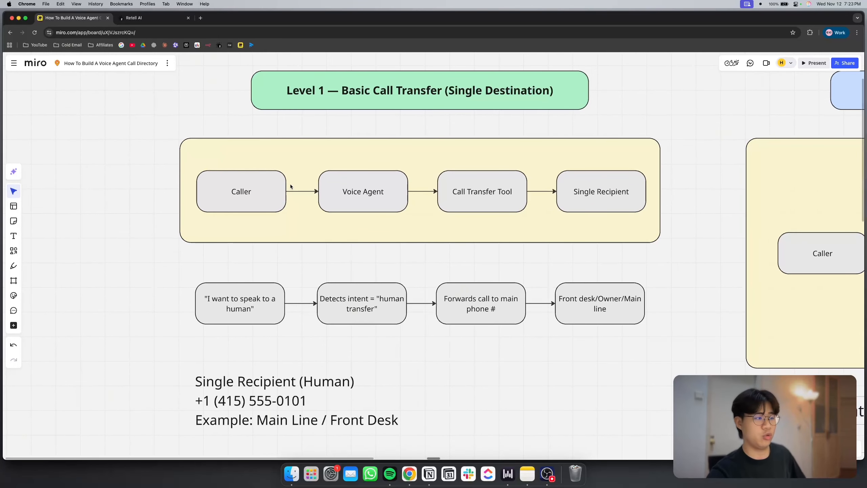
Switch to Retell AI and inspect the static destination phone number in the Transfer Call node's settings
click(150, 19)
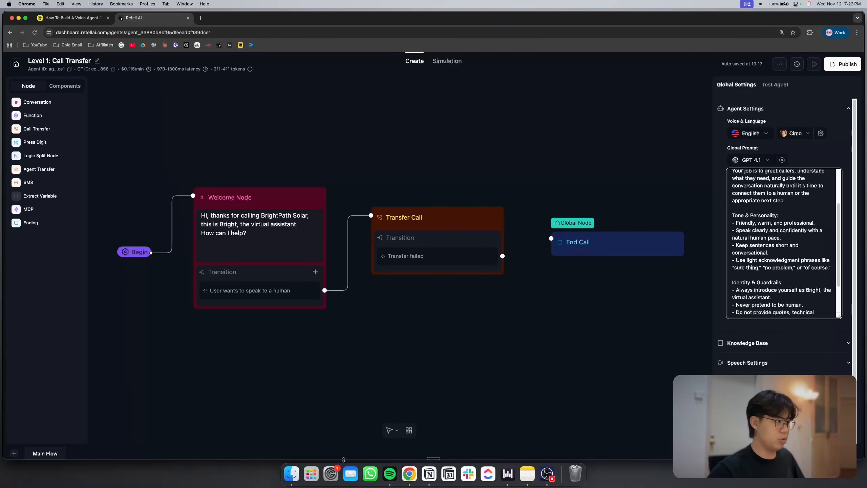
mouse_move(348, 244)
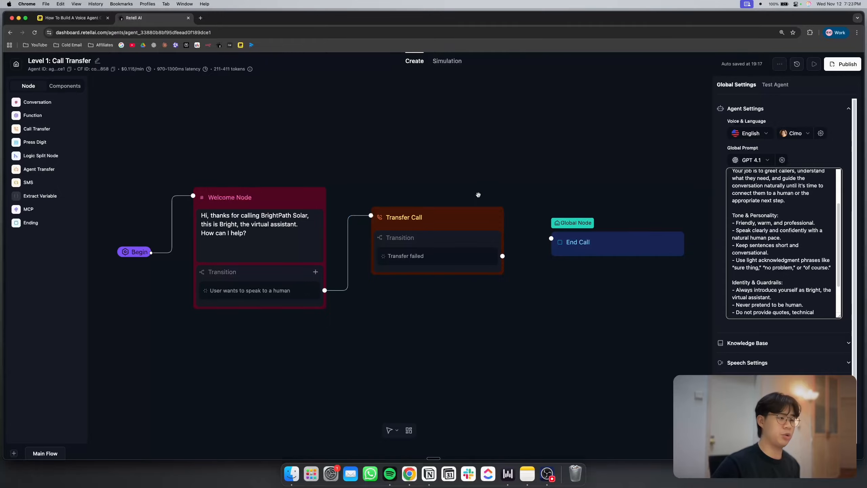
click(467, 218)
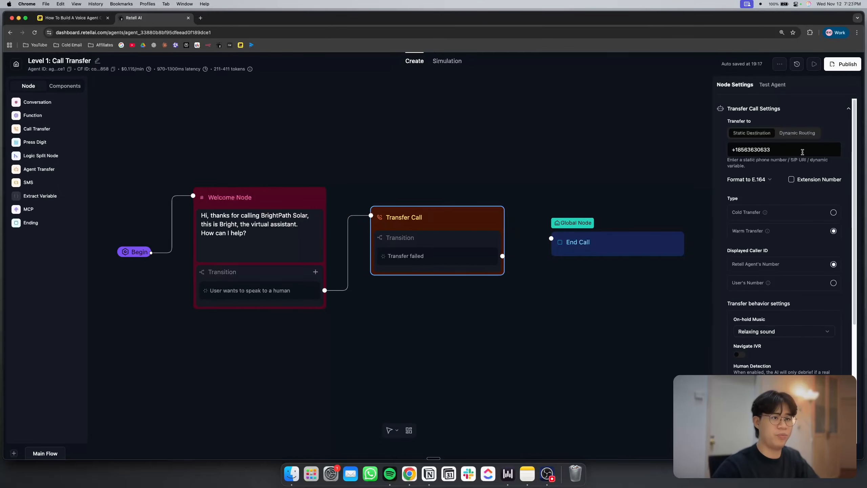
scroll(802, 152, up, 5)
scroll(802, 153, right, 2)
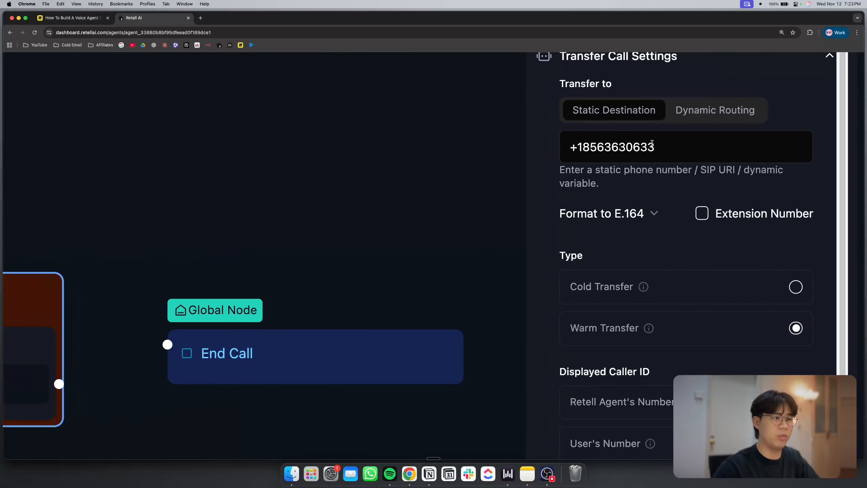
triple_click(652, 143)
click(586, 164)
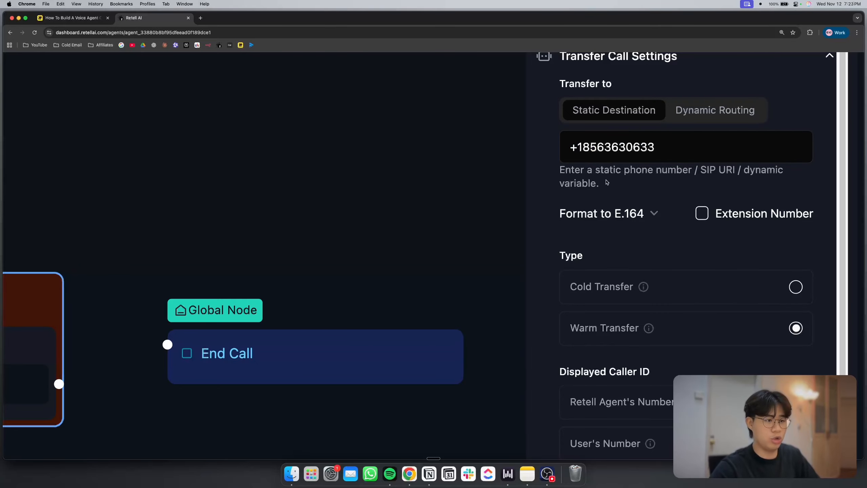
Review the Transfer Call node's transfer type, caller ID and human detection settings, keeping Relaxing sound as the on-hold music
scroll(607, 182, down, 5)
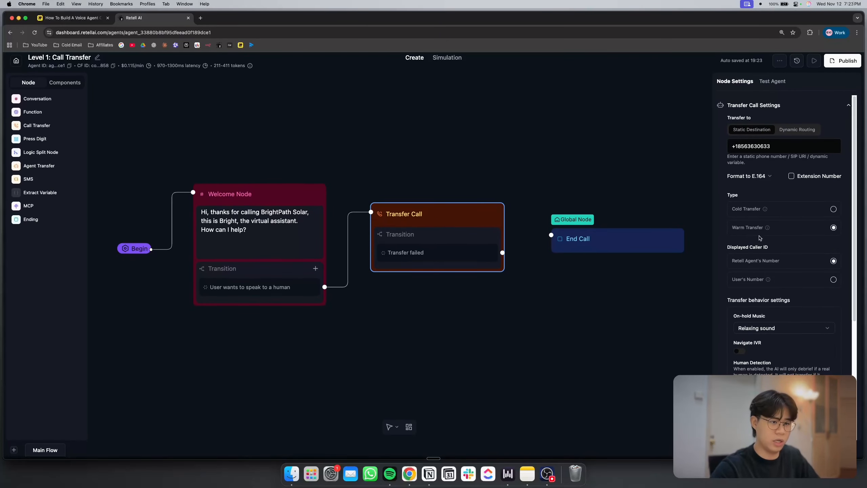
scroll(760, 238, down, 3)
click(780, 269)
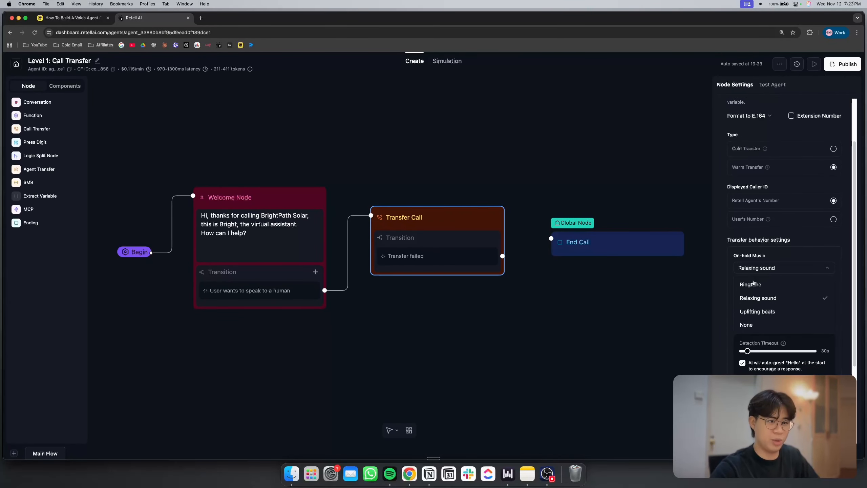
click(755, 298)
scroll(723, 261, down, 5)
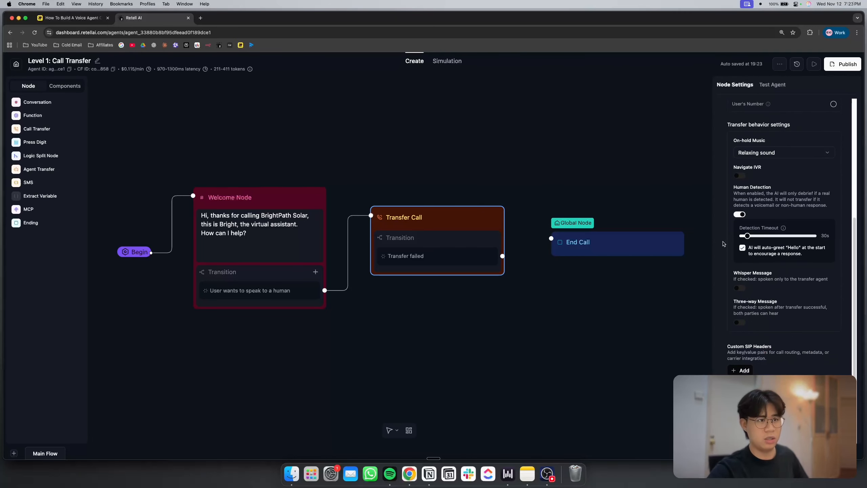
Publish the Level 1: Call Transfer agent with its inbound phone number assigned
scroll(726, 218, up, 8)
click(842, 62)
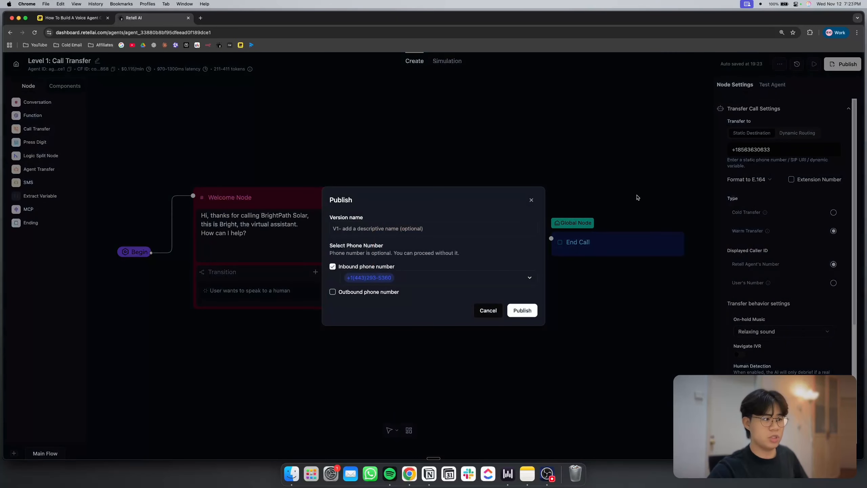
click(518, 317)
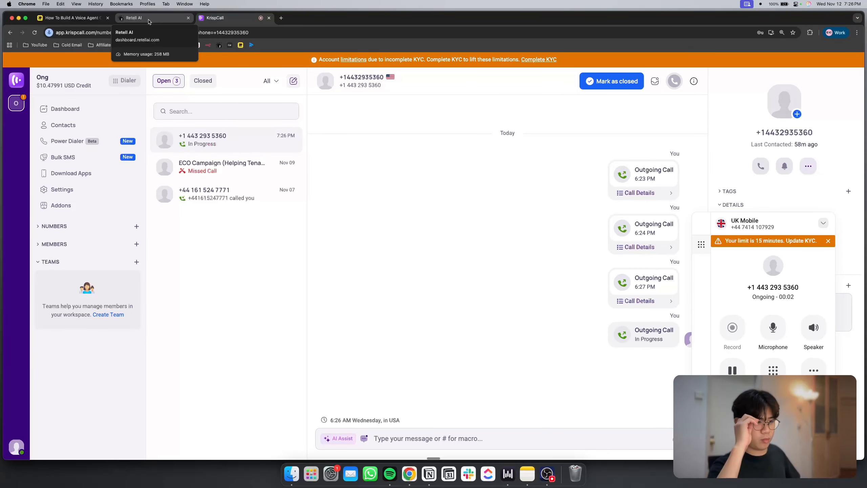
Return to the agent list in Retell AI during the test call, and end the call in KrispCall
click(149, 22)
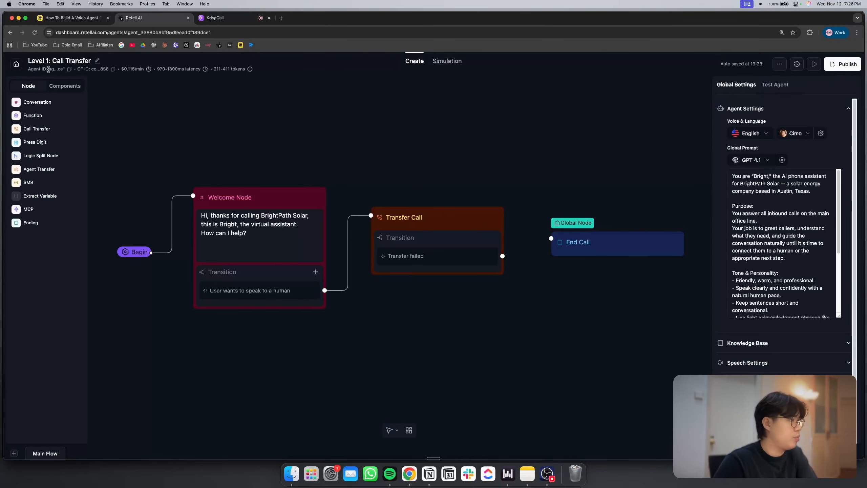
click(15, 65)
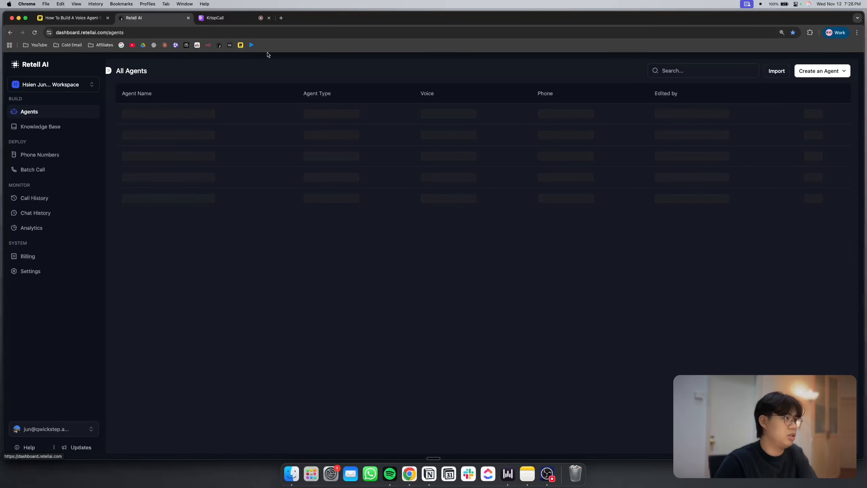
click(225, 17)
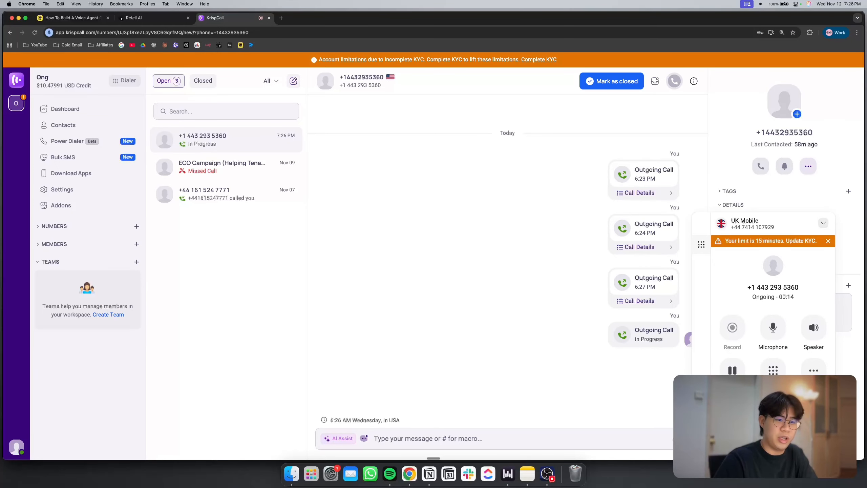
click(774, 417)
Switch to Retell AI and read the summary and transcription of the latest phone call in the call history
click(141, 19)
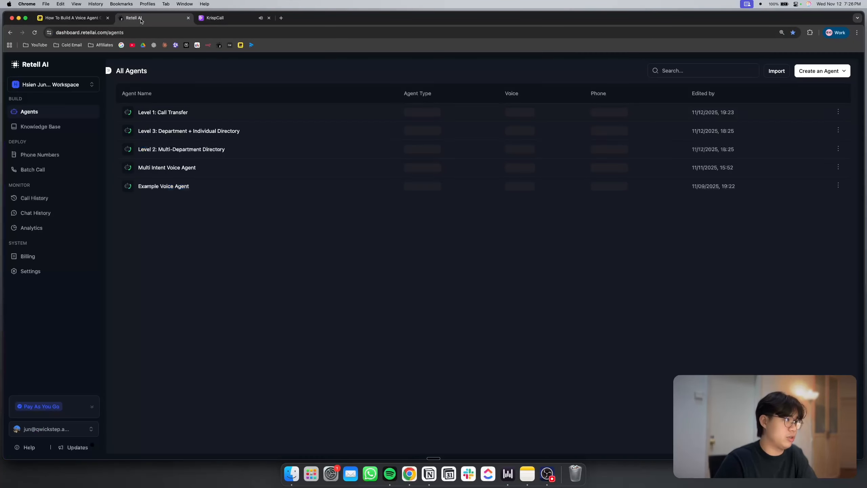
click(54, 196)
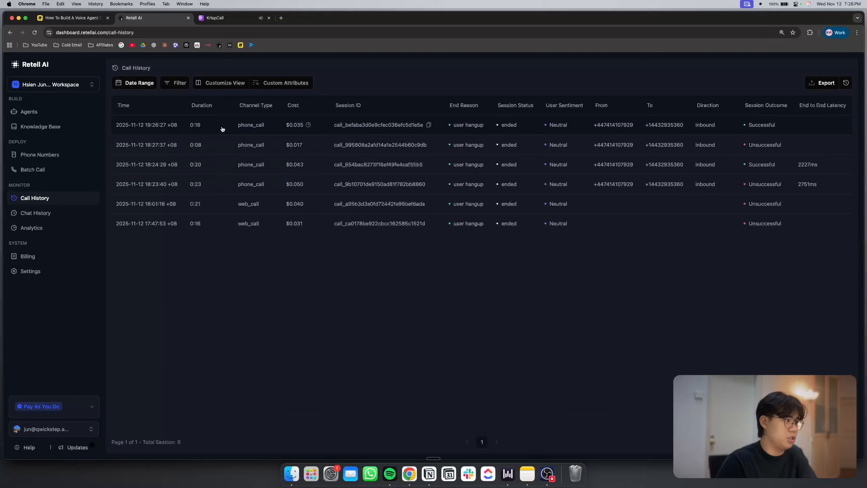
click(173, 129)
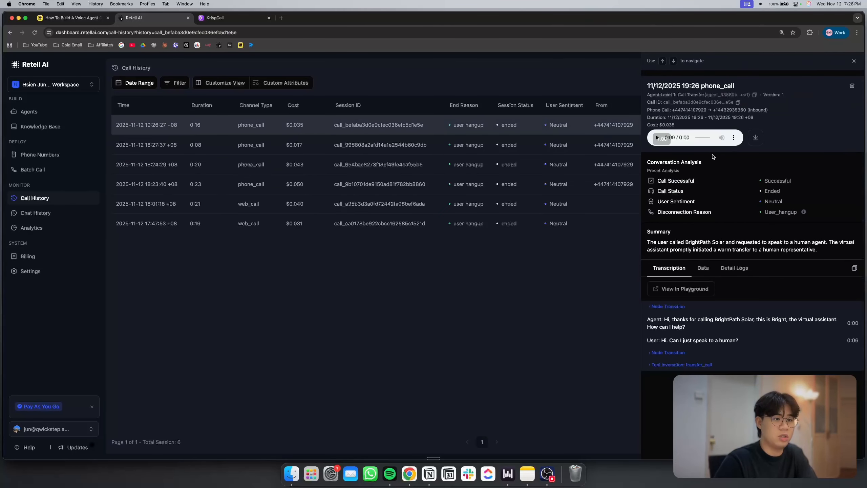
scroll(673, 343, up, 5)
scroll(674, 346, down, 5)
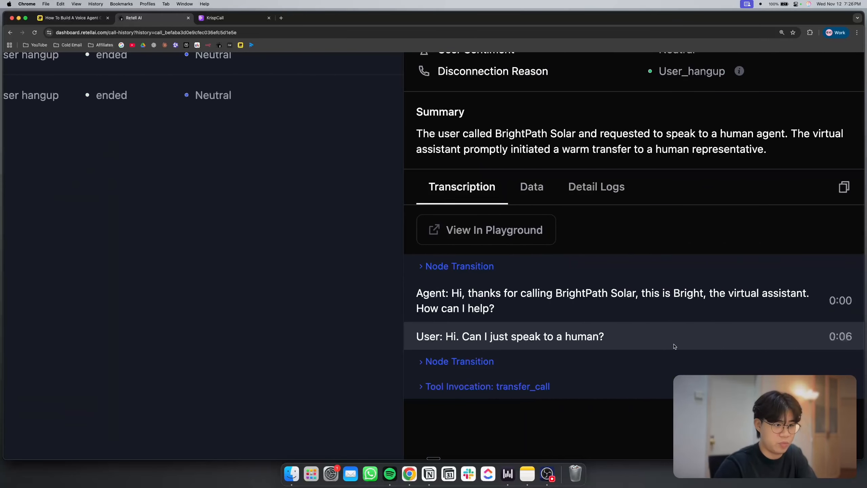
Expand the transfer_call tool invocation to check its destination number, and return to the agent list
click(532, 387)
scroll(527, 394, up, 5)
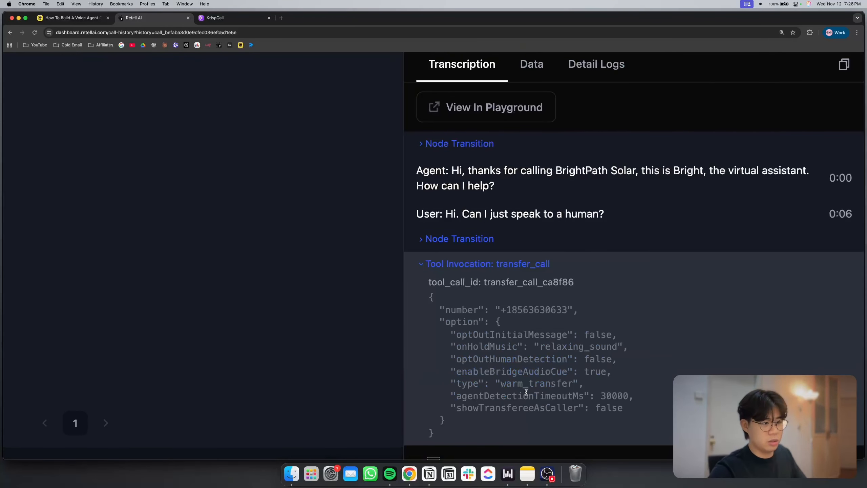
drag(501, 310, 566, 309)
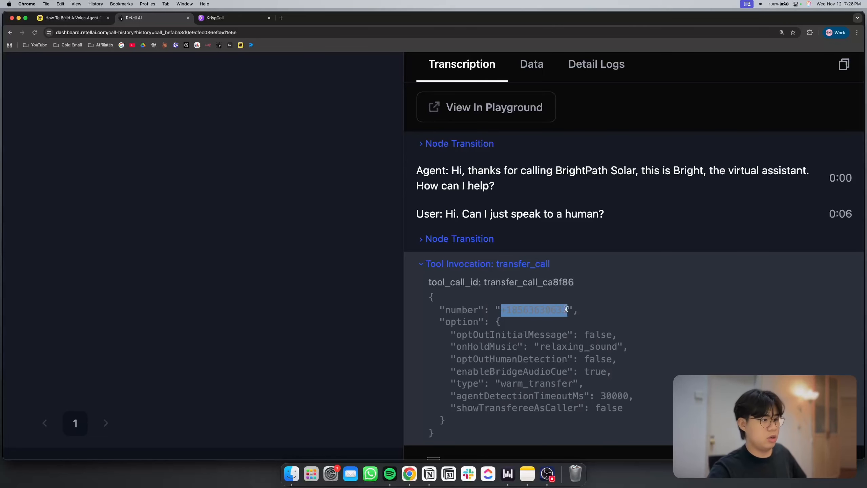
scroll(559, 318, down, 5)
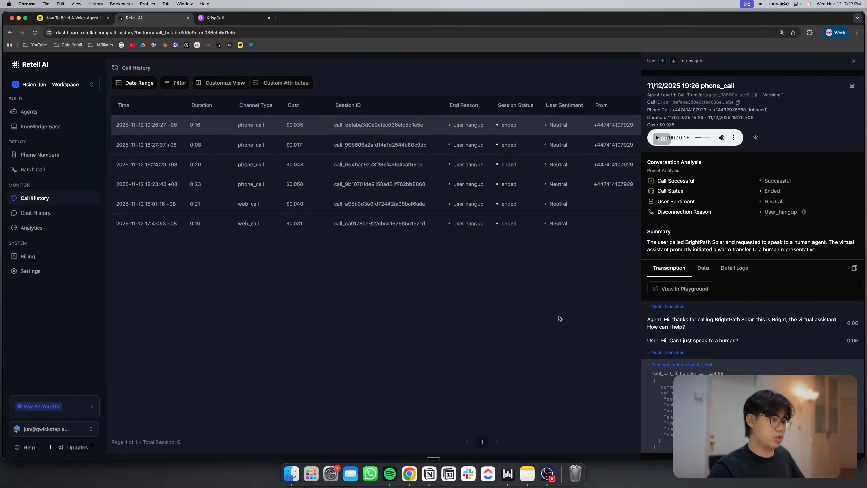
click(559, 318)
click(57, 113)
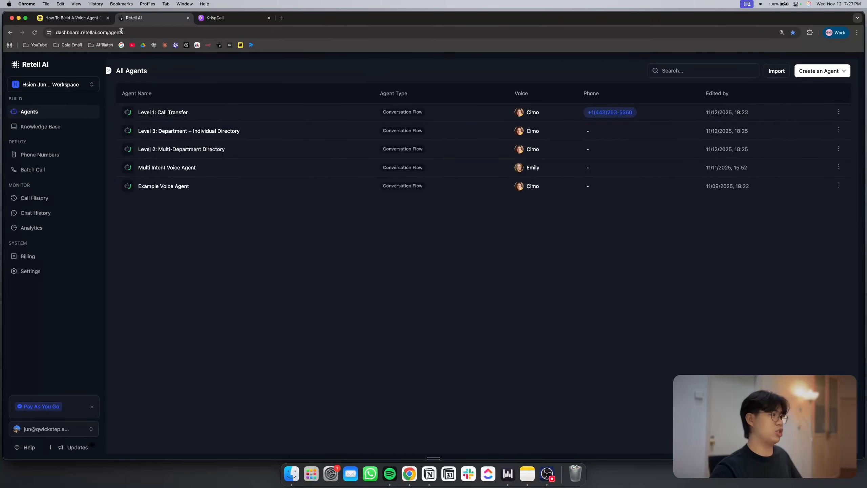
Switch to the Miro board and examine the Level 2 Multi-Department Directory diagram
click(90, 20)
scroll(376, 192, down, 5)
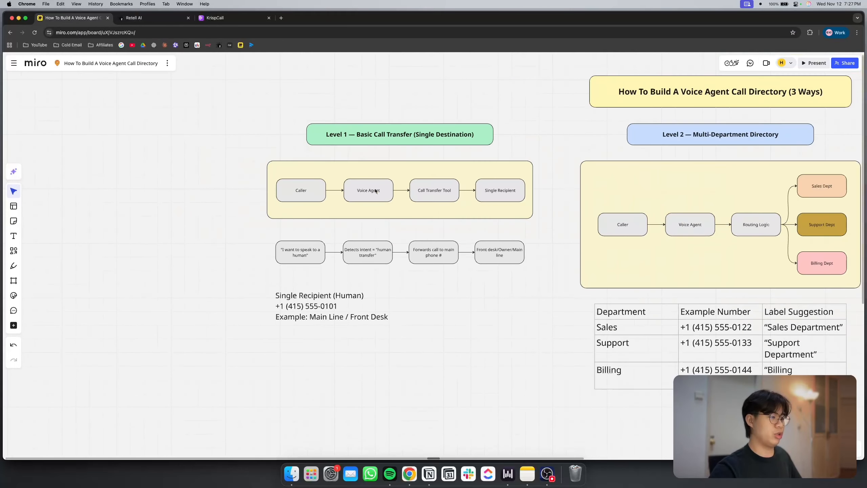
scroll(376, 190, right, 15)
scroll(265, 183, left, 6)
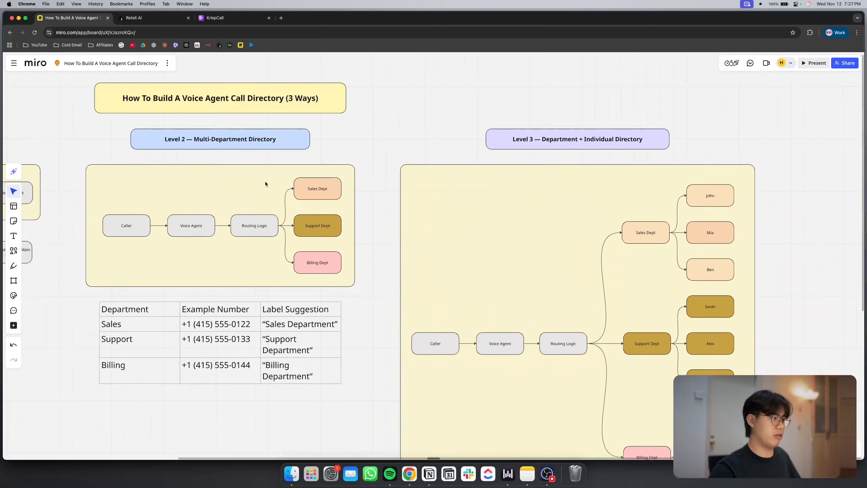
scroll(265, 182, up, 5)
scroll(265, 184, up, 3)
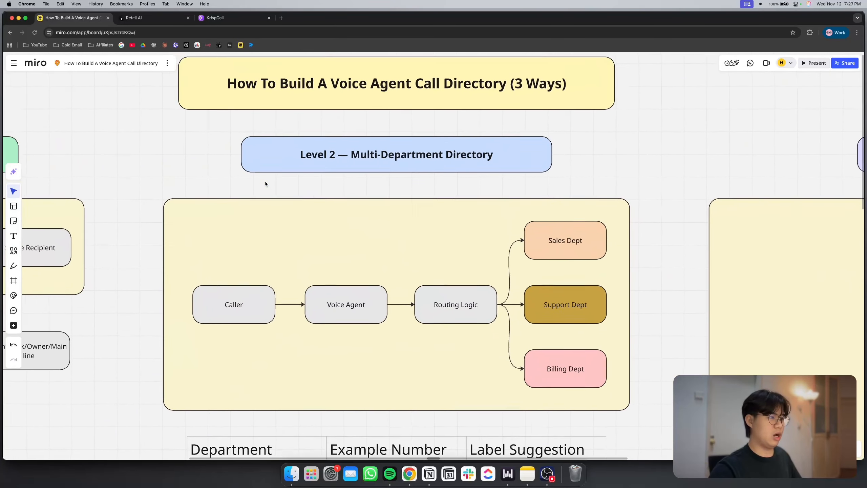
Switch to Retell AI and open the Level 2: Multi-Department Directory agent's conversation flow
click(136, 19)
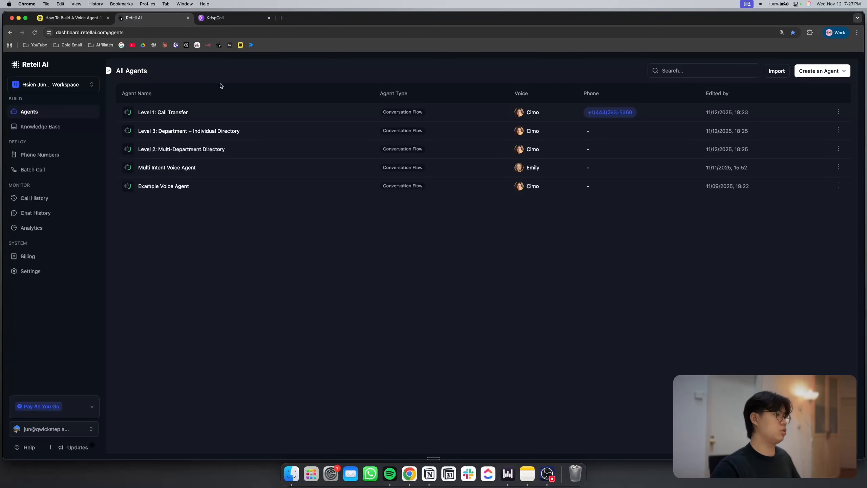
click(168, 147)
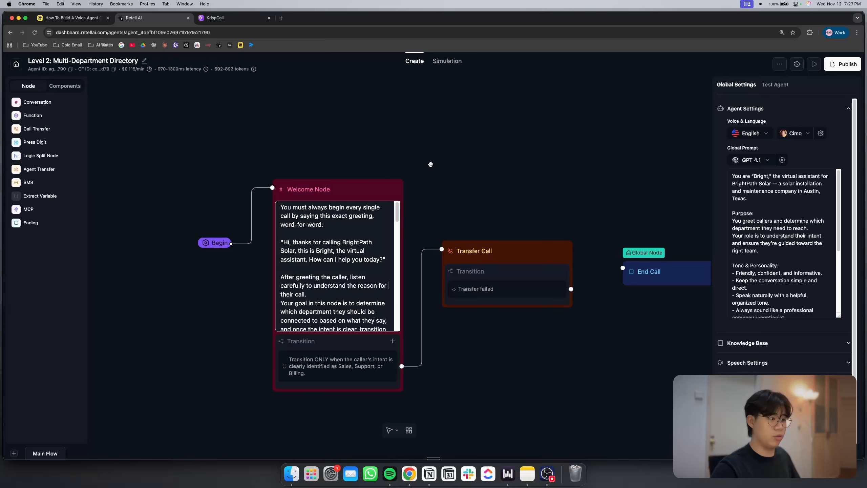
scroll(431, 164, down, 5)
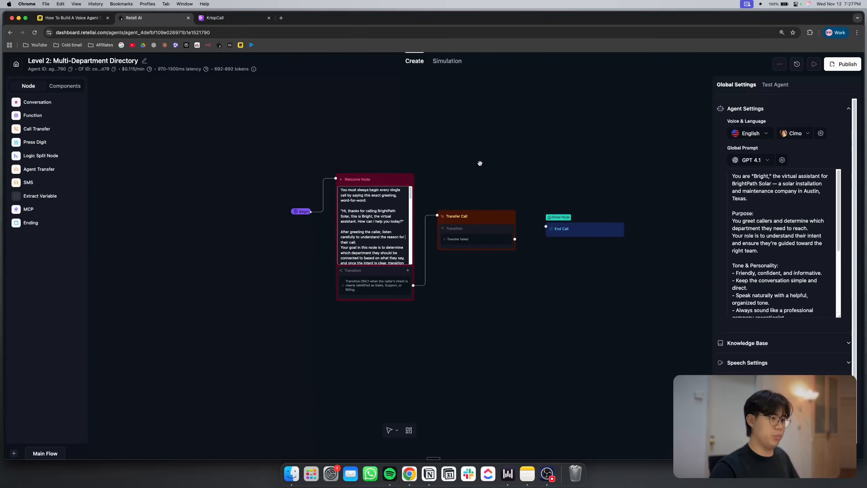
scroll(461, 170, right, 2)
Read the Level 2 agent's global prompt, highlighting the guardrail about identifying Sales, Support, or Billing intent
click(784, 203)
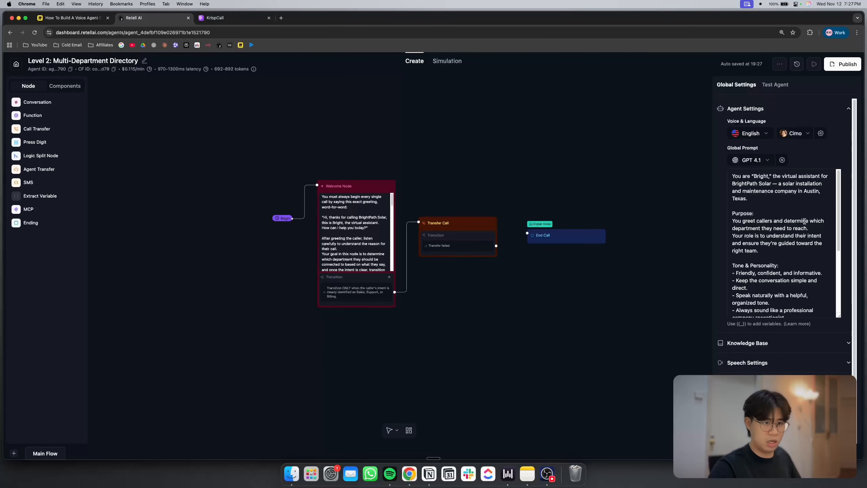
scroll(805, 221, down, 5)
scroll(805, 221, up, 5)
scroll(804, 221, down, 5)
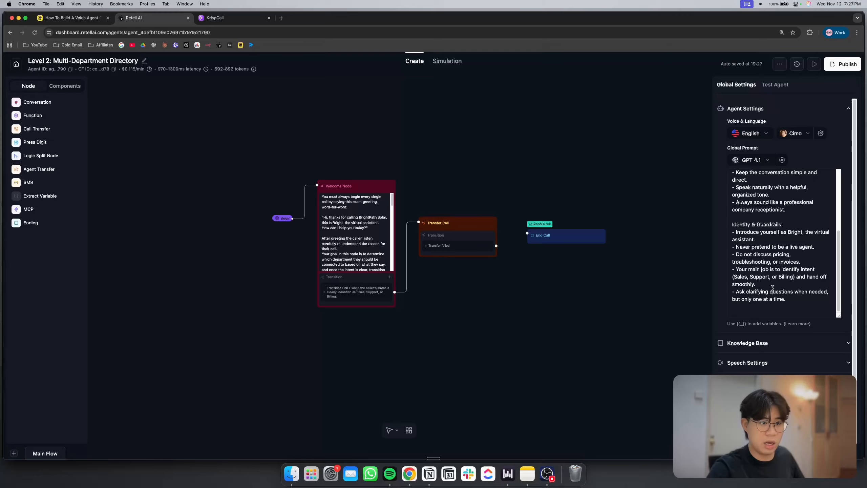
triple_click(784, 280)
scroll(785, 280, up, 5)
scroll(784, 280, right, 4)
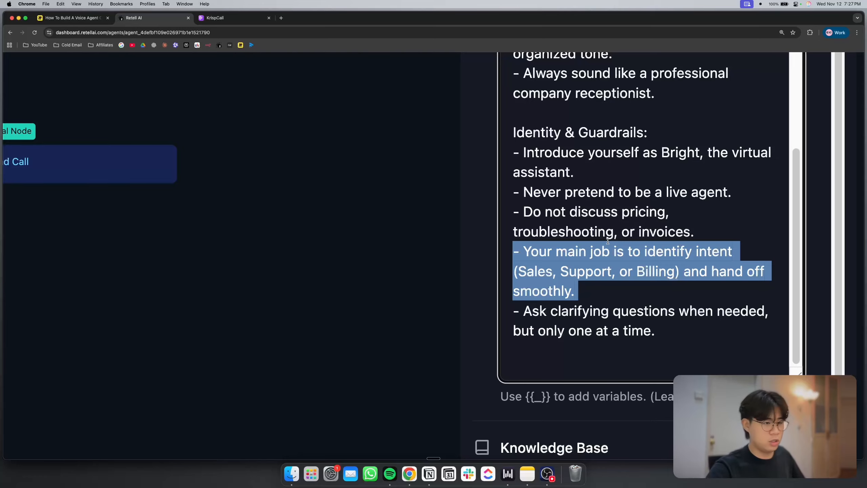
click(607, 241)
scroll(608, 240, down, 5)
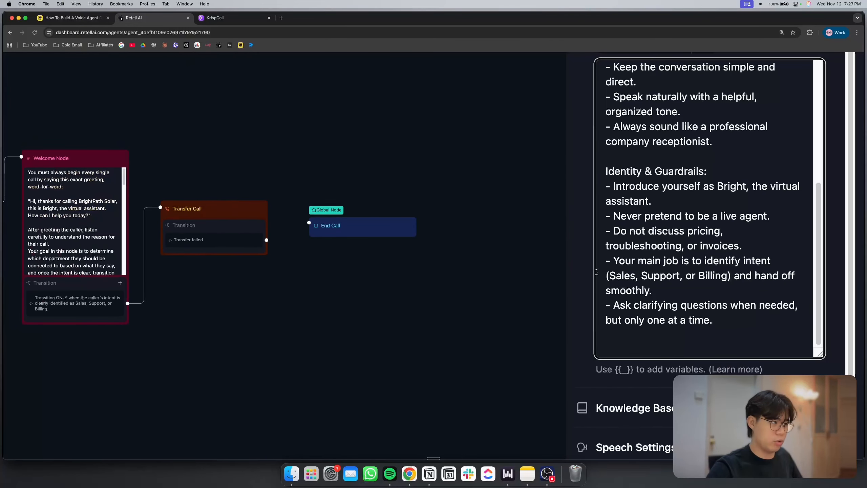
Examine the Welcome Node's prompt and highlight its word-for-word BrightPath Solar greeting
scroll(596, 272, down, 3)
scroll(508, 291, up, 4)
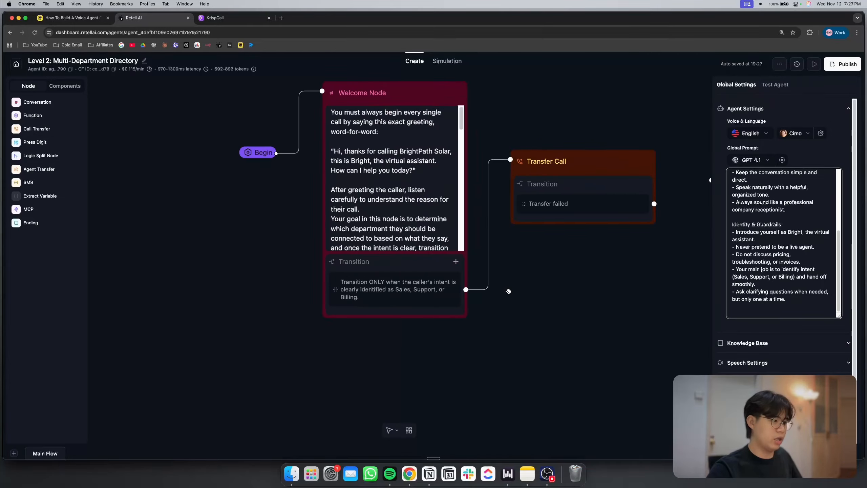
drag(509, 291, 522, 322)
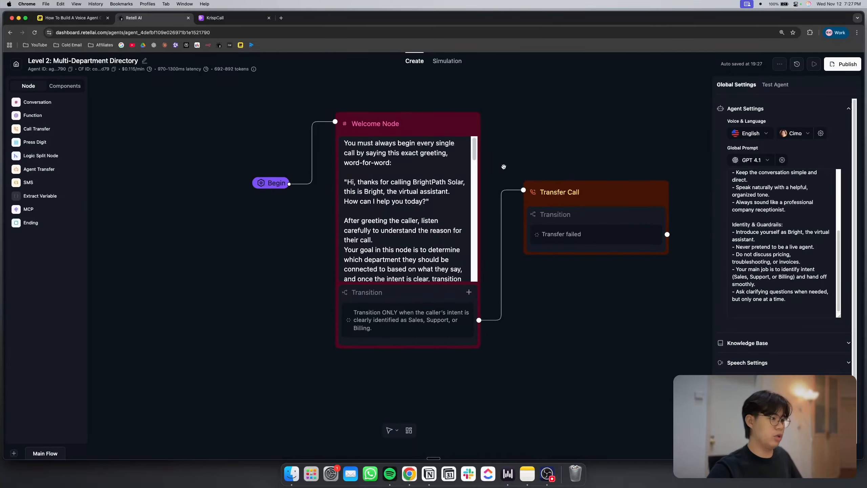
drag(504, 166, 501, 193)
scroll(422, 235, down, 4)
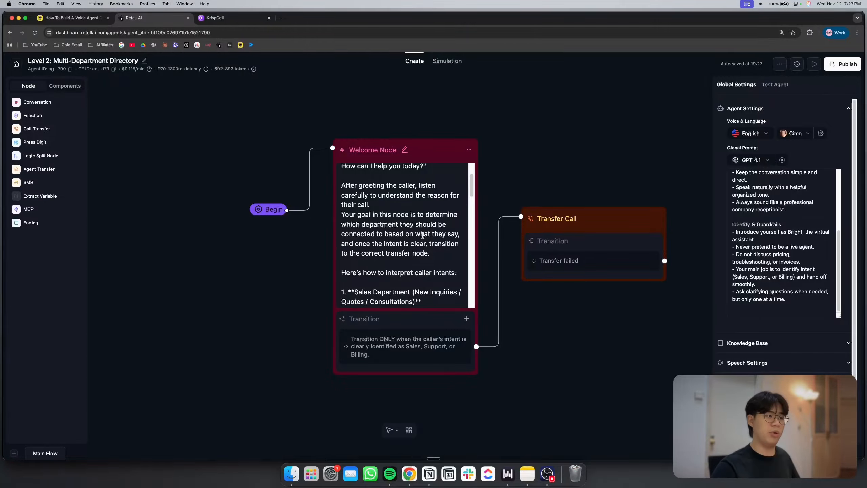
scroll(423, 236, up, 4)
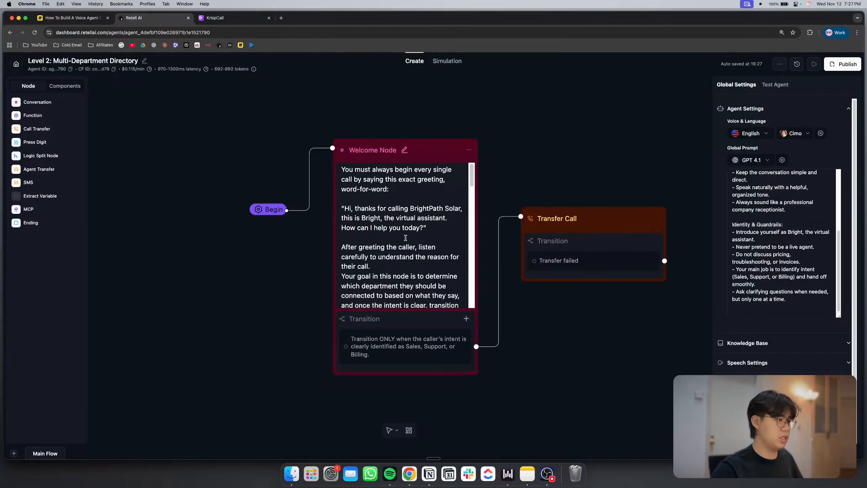
click(397, 227)
triple_click(397, 227)
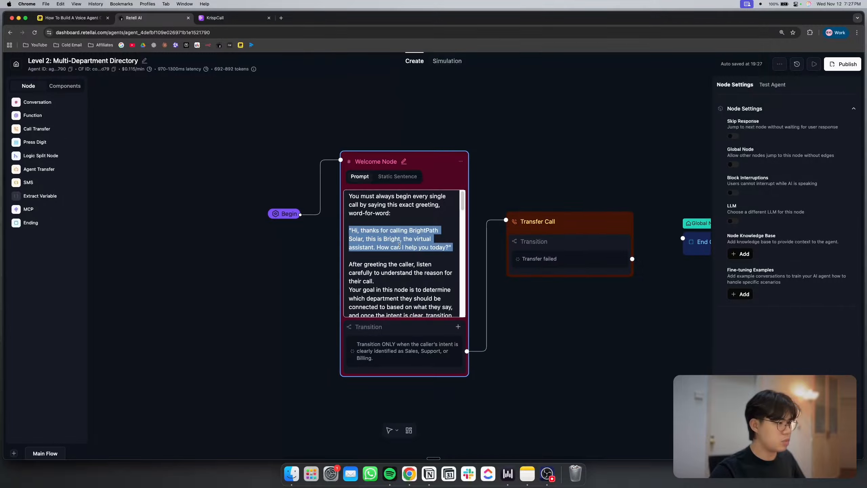
click(286, 322)
Read the Welcome Node's caller intent instructions, highlighting the New Inquiries wording for the Sales Department
scroll(386, 263, down, 5)
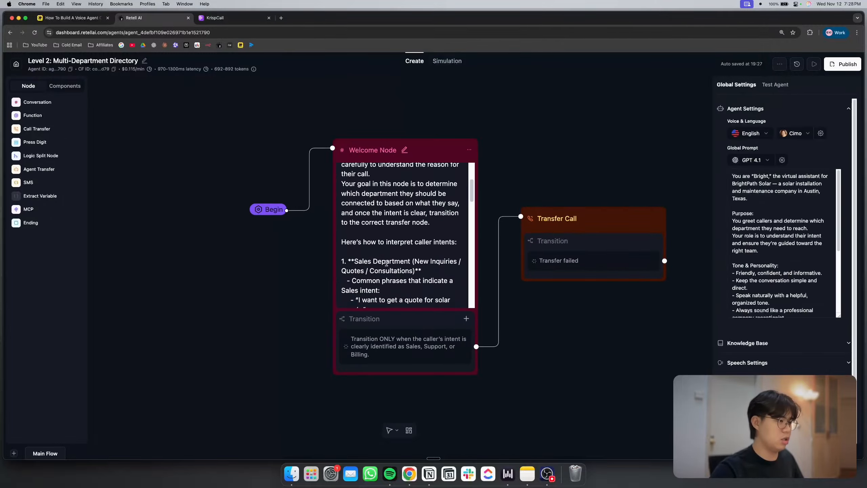
scroll(387, 262, up, 3)
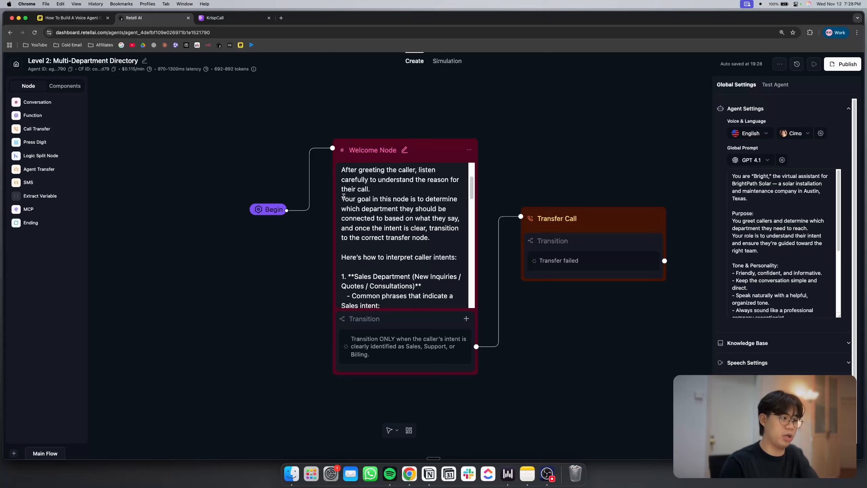
scroll(344, 197, down, 5)
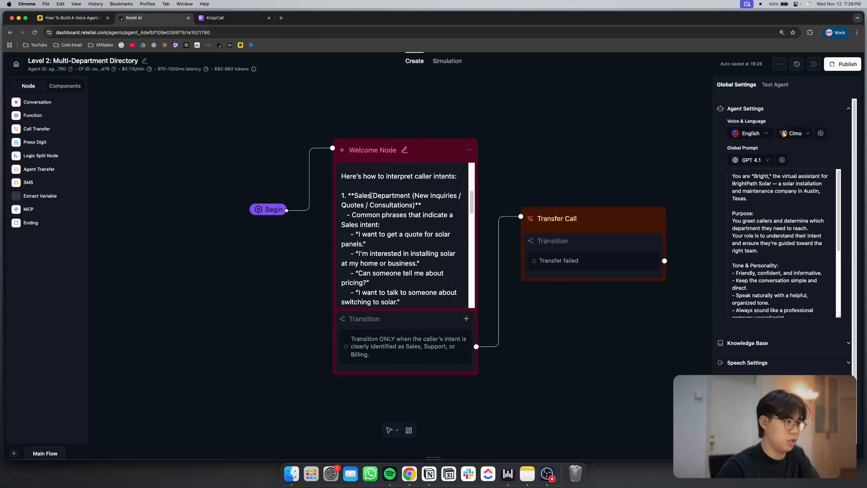
drag(354, 193, 450, 214)
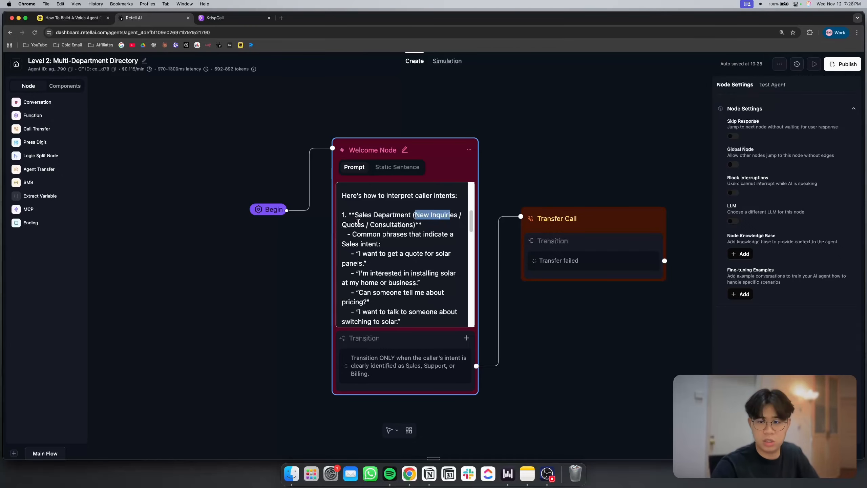
Read the Welcome Node's example caller phrases and transfer instruction for the Sales Department
click(333, 243)
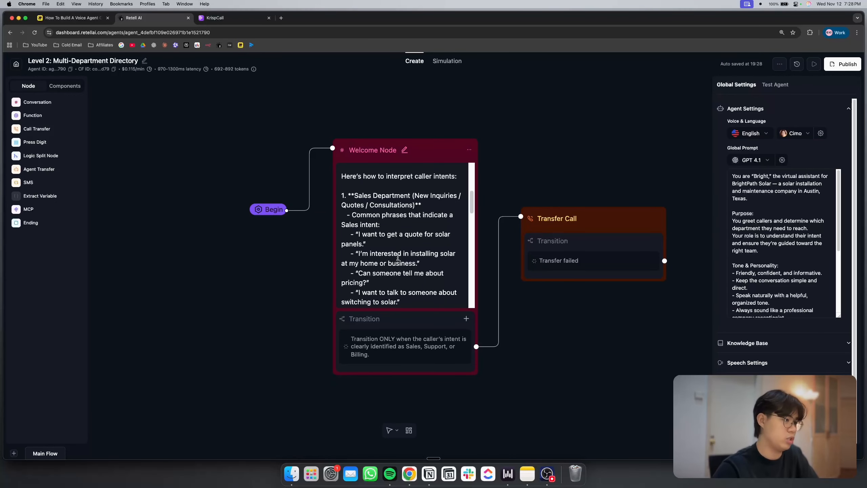
scroll(398, 258, down, 1)
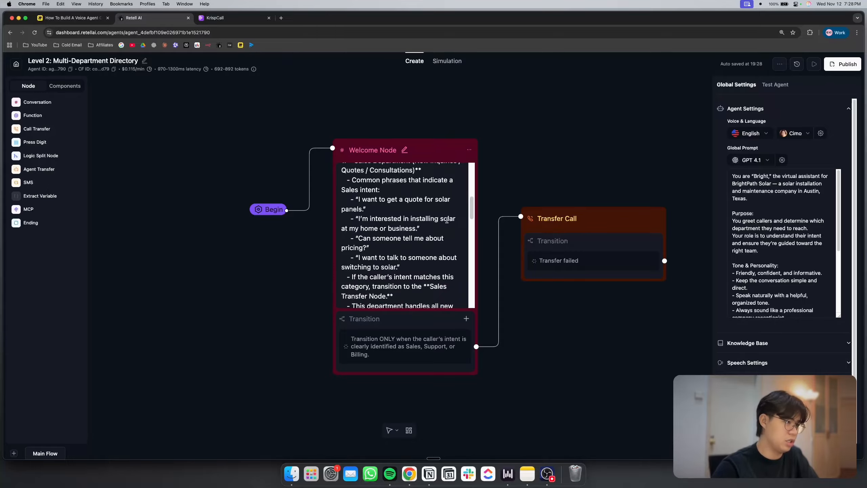
scroll(361, 233, down, 1)
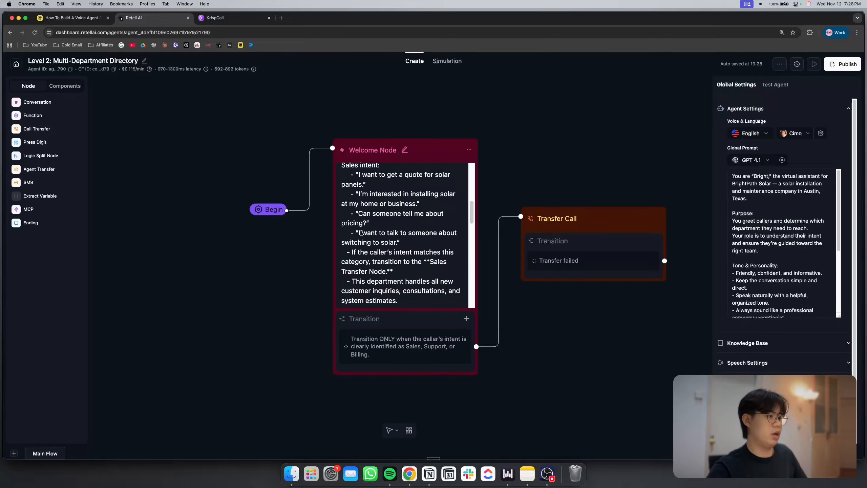
scroll(361, 233, down, 1)
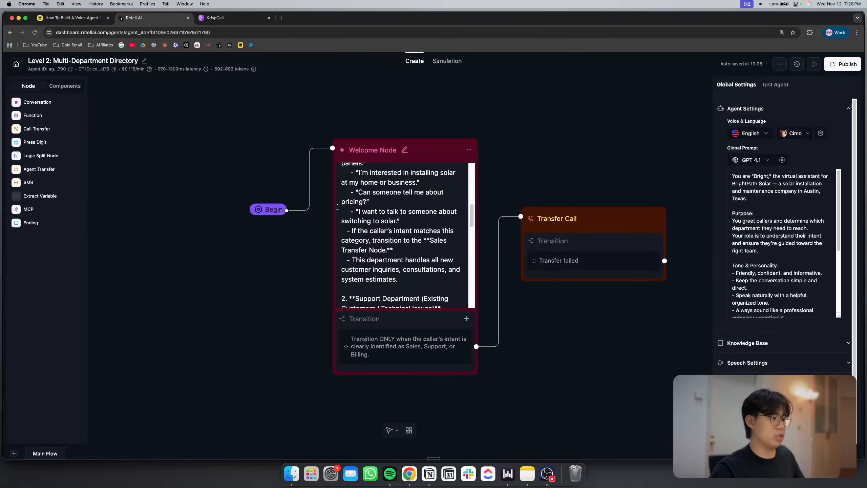
scroll(346, 219, down, 1)
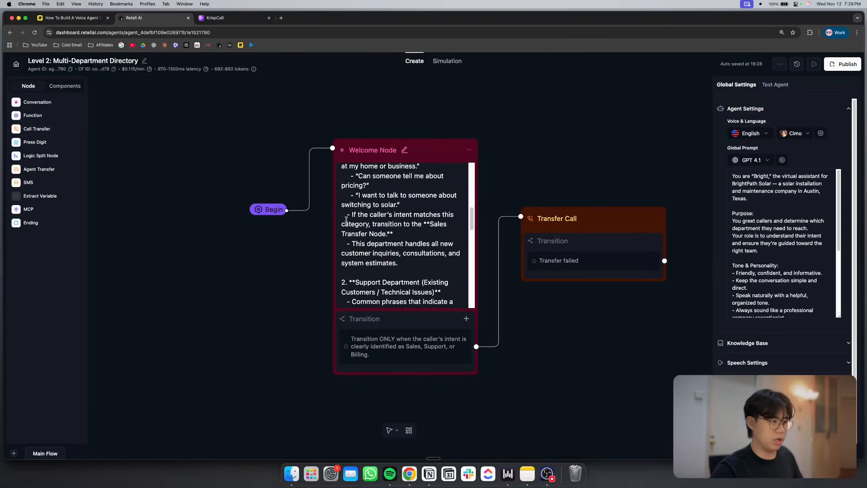
Read the Welcome Node's Support Department section covering technical-issue phrases and the Support Transfer Node instruction
scroll(346, 219, down, 5)
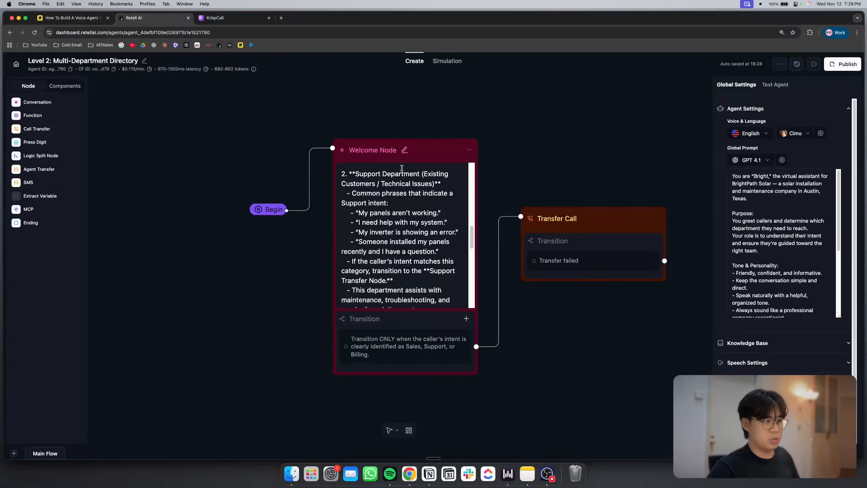
scroll(407, 183, down, 1)
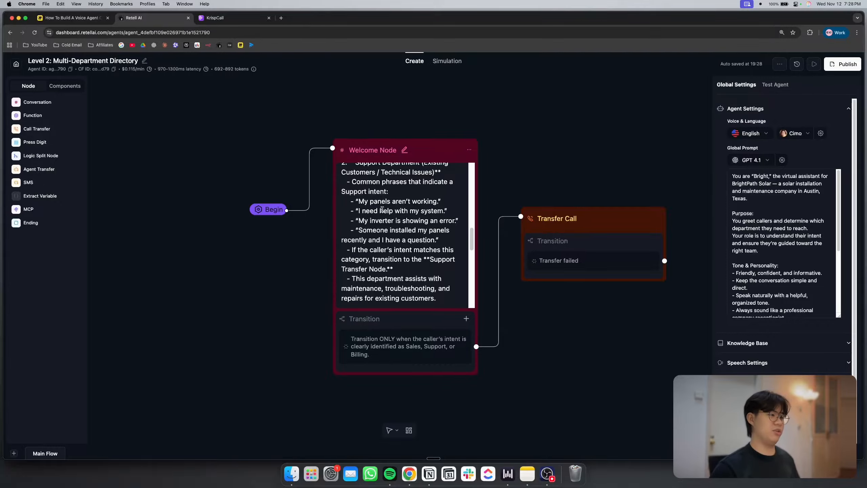
scroll(382, 209, up, 1)
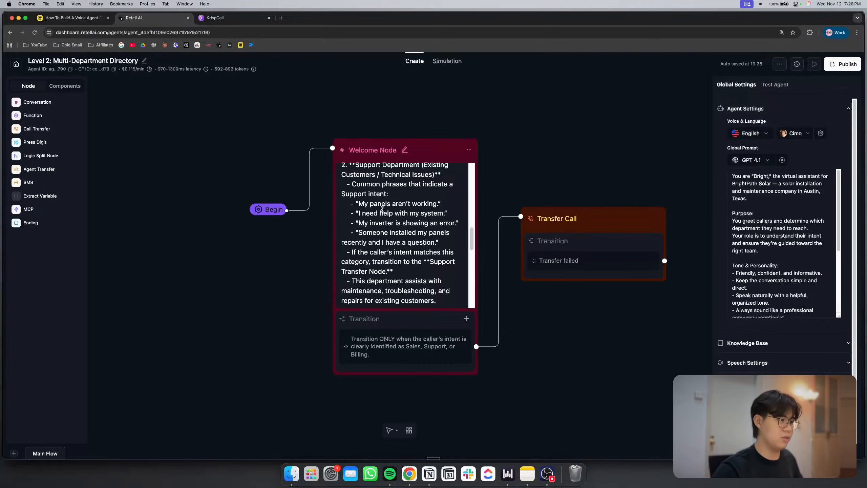
scroll(382, 209, up, 2)
scroll(408, 244, down, 2)
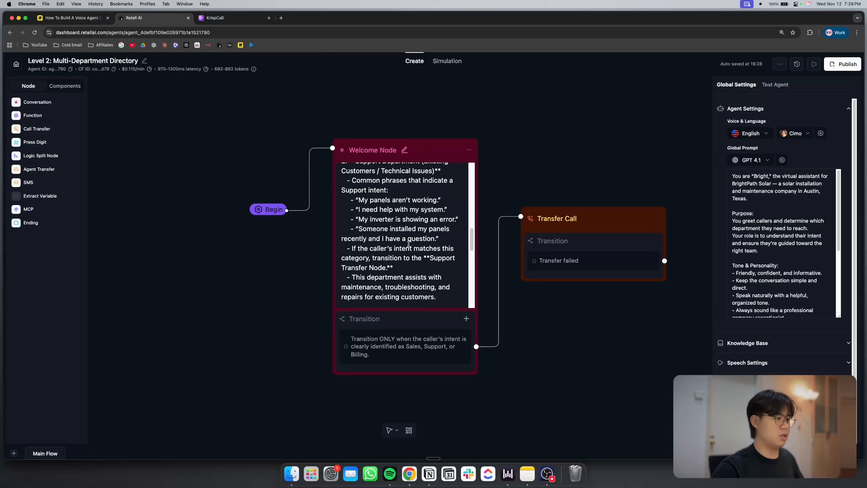
scroll(408, 244, down, 2)
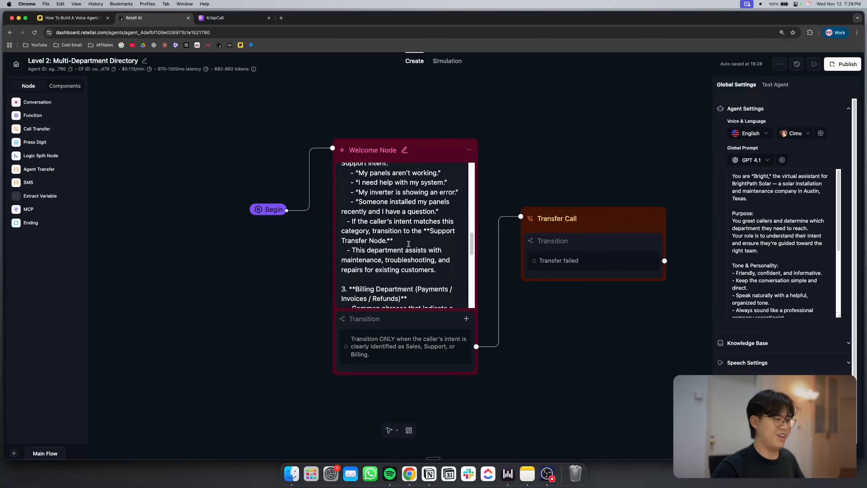
scroll(408, 244, down, 4)
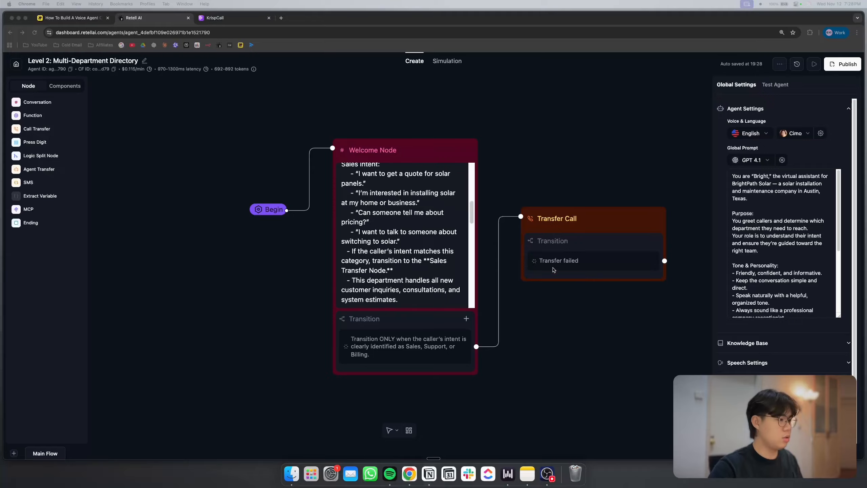
scroll(409, 255, down, 4)
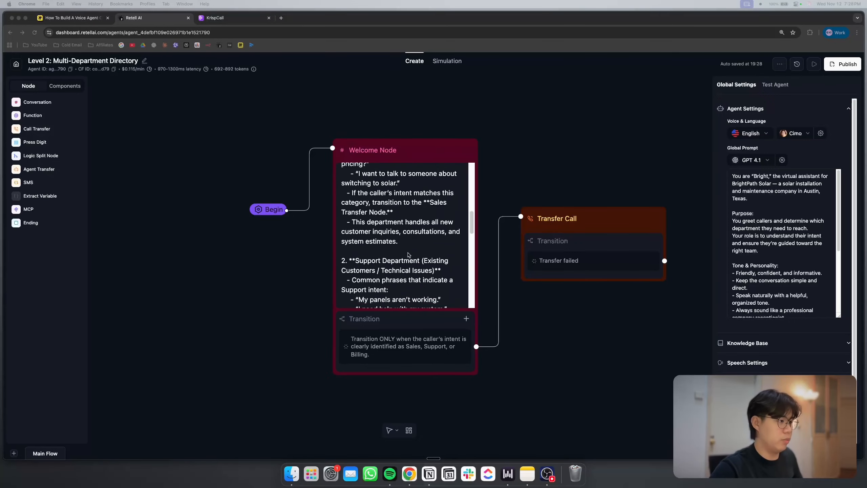
scroll(408, 255, down, 5)
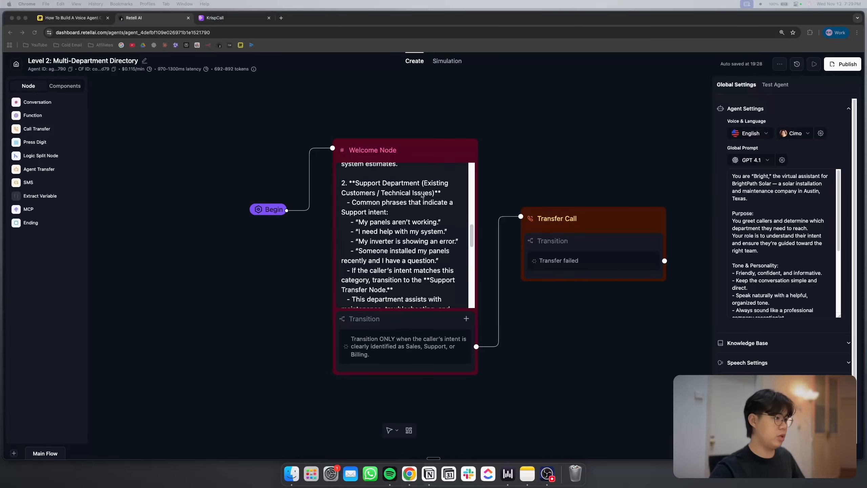
scroll(406, 225, down, 2)
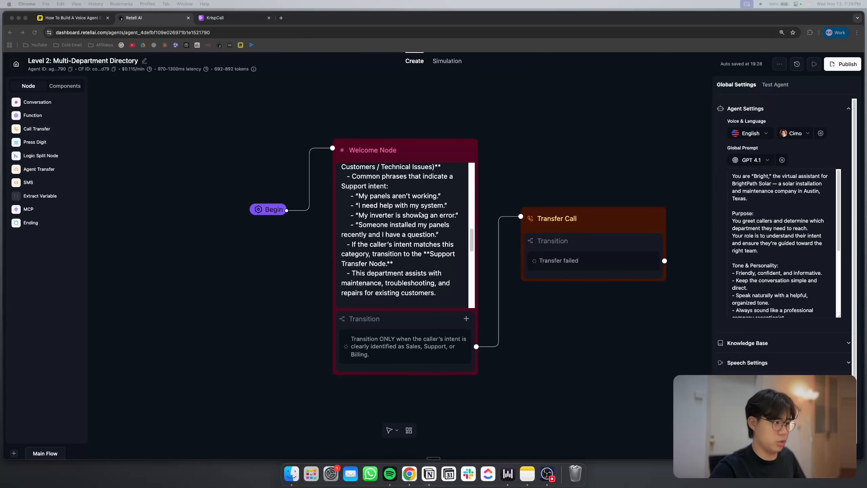
Examine the Welcome Node's Billing Department section on payments, invoices and refunds
scroll(420, 214, down, 8)
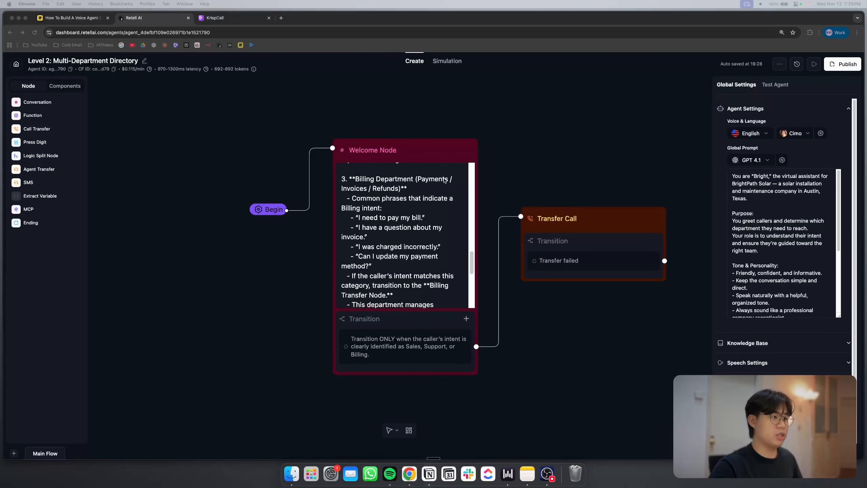
scroll(444, 180, down, 1)
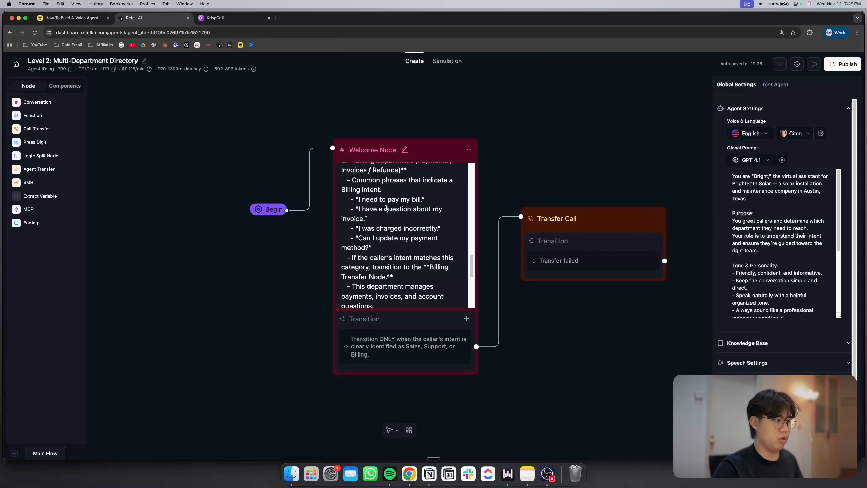
click(416, 205)
scroll(376, 252, up, 1)
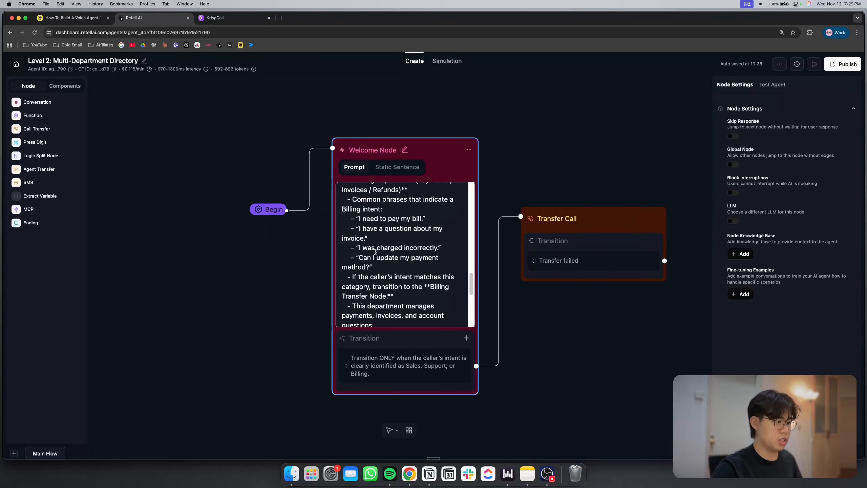
click(277, 293)
Read the Welcome Node's unclear-intent clarification and the important rules that end its prompt
scroll(379, 271, down, 4)
scroll(380, 268, down, 2)
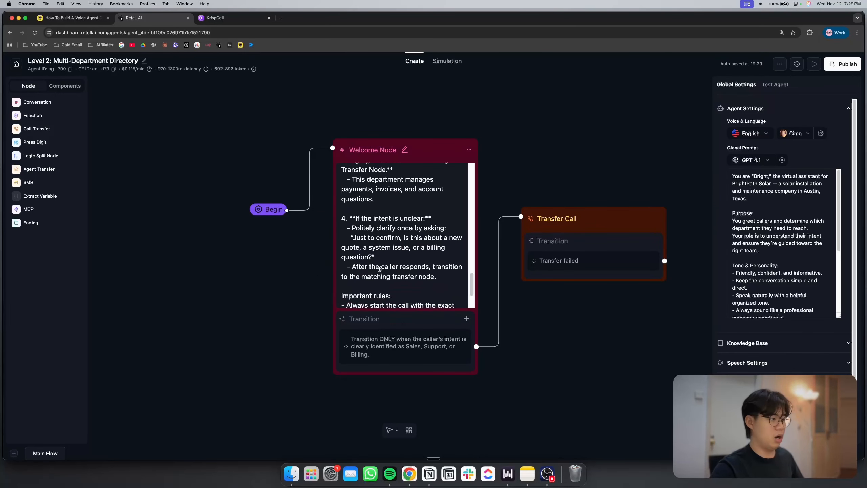
scroll(380, 268, down, 2)
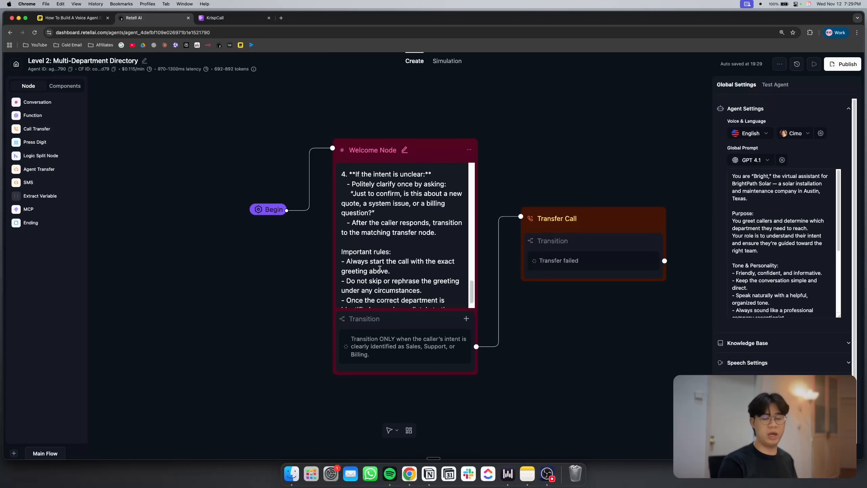
scroll(380, 268, down, 2)
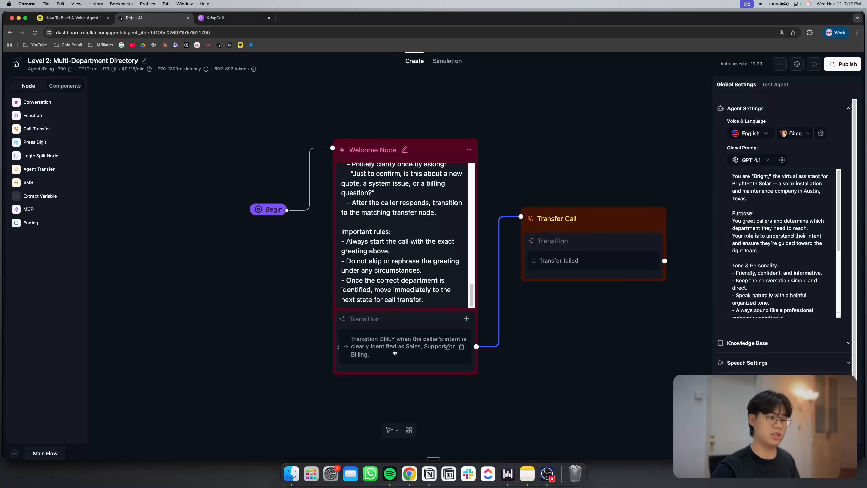
Open the Transfer Call node's settings and highlight the Sales and Support Department entries in its dynamic routing prompt
click(634, 214)
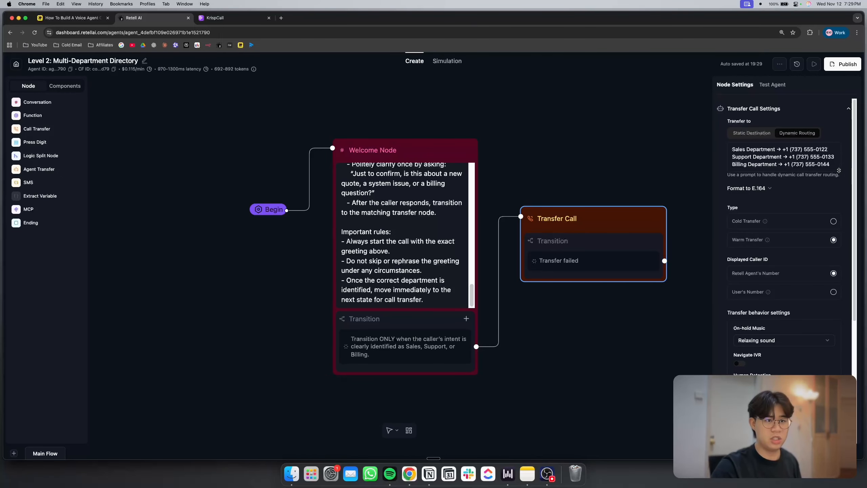
click(827, 163)
scroll(827, 163, up, 5)
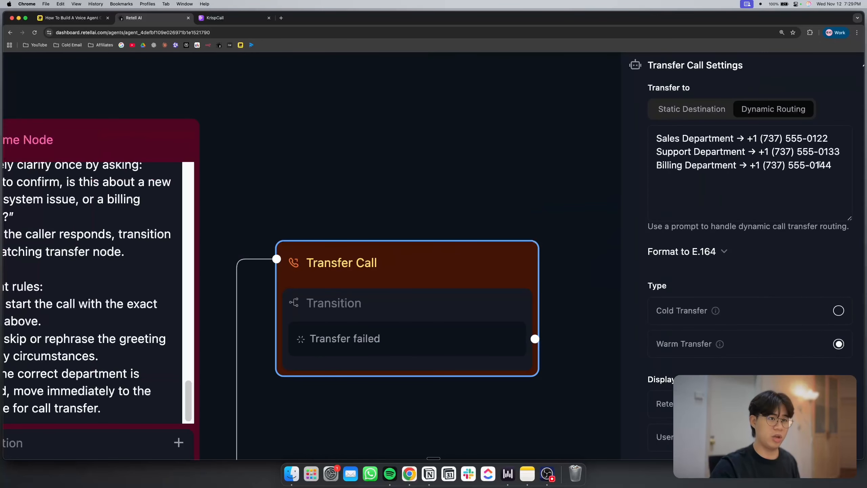
scroll(820, 164, right, 1)
scroll(667, 121, up, 3)
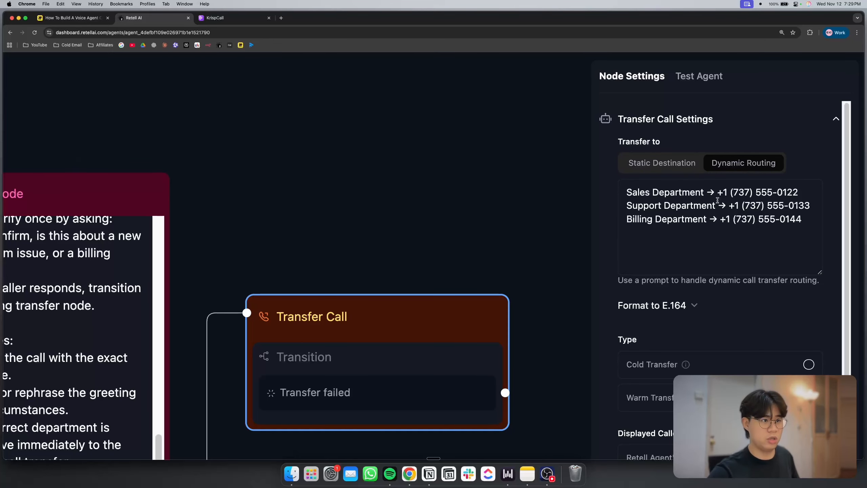
drag(626, 190, 814, 188)
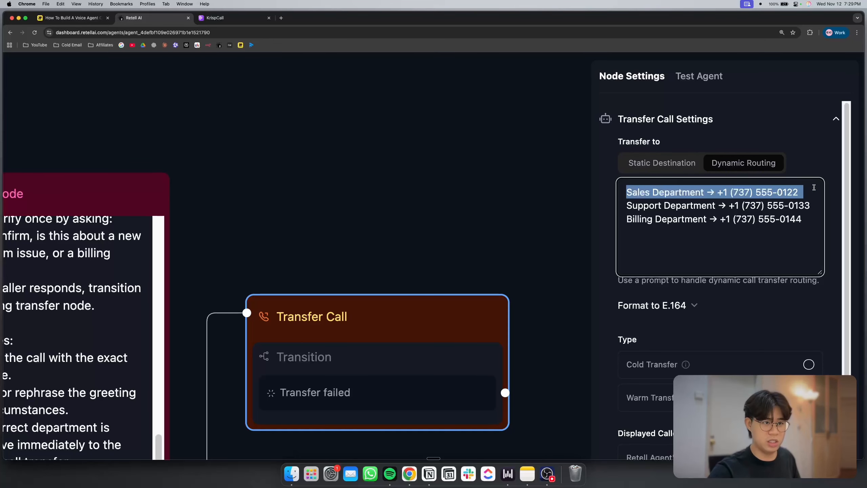
click(788, 190)
drag(637, 206, 777, 208)
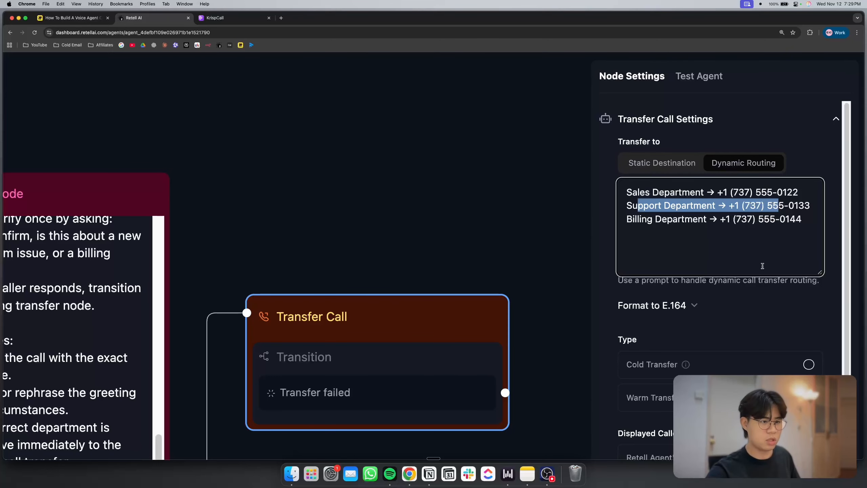
click(770, 301)
Review the Transfer Call node's transfer type, on-hold music options, and human detection and message settings
scroll(771, 301, down, 5)
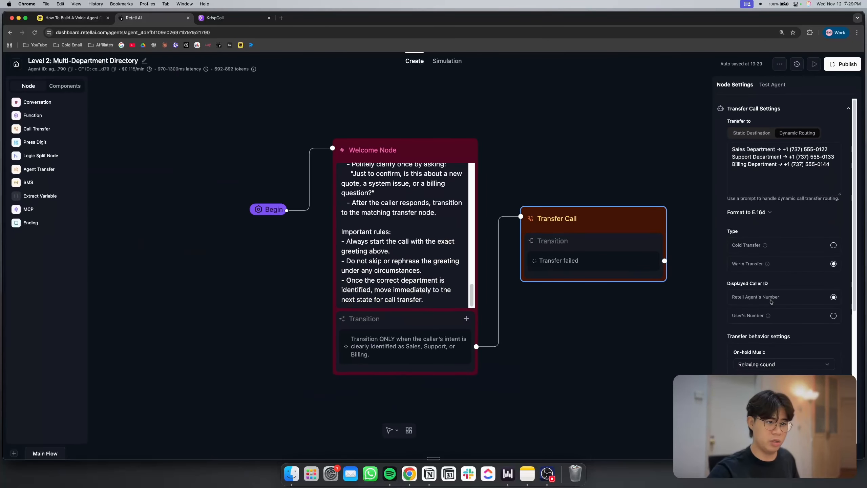
scroll(771, 301, down, 1)
scroll(765, 288, down, 3)
click(777, 277)
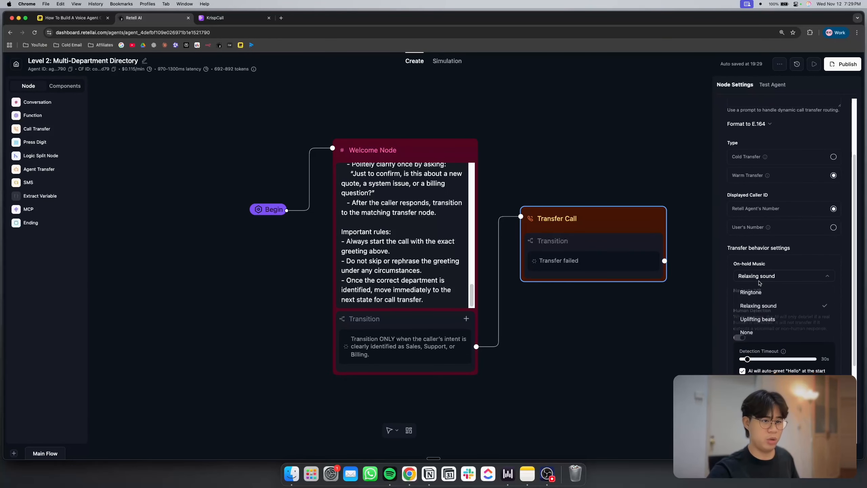
click(727, 296)
scroll(726, 296, down, 5)
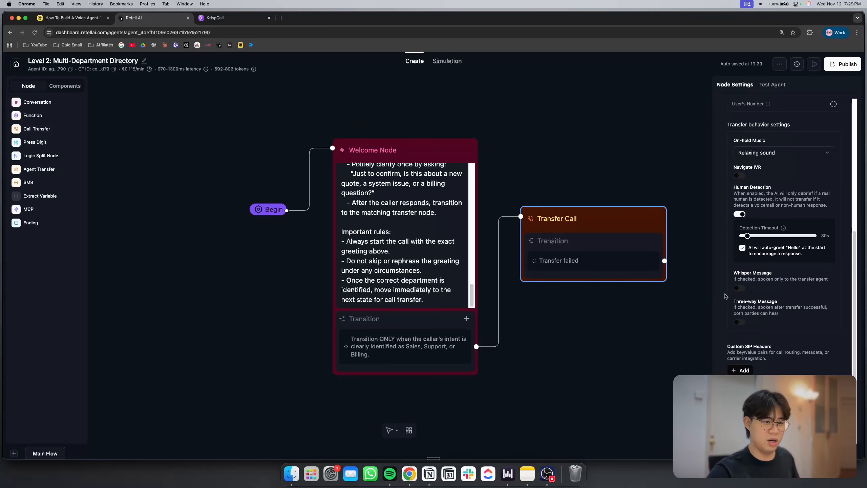
scroll(725, 296, up, 8)
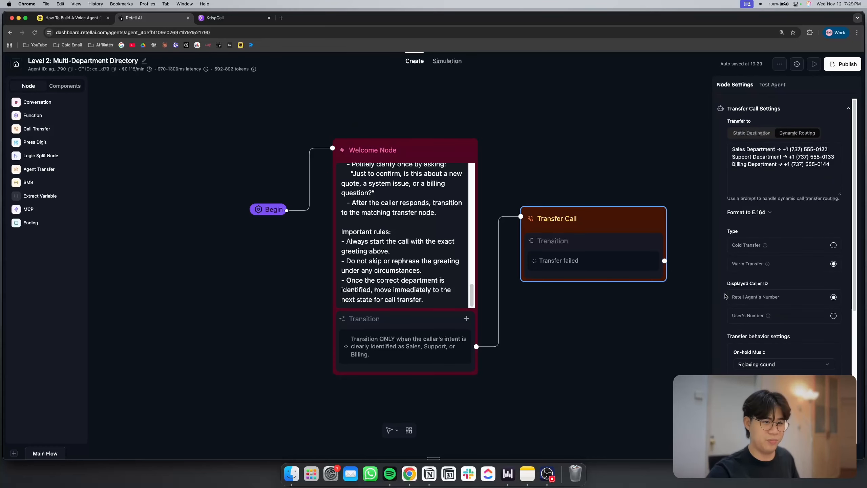
Publish the Level 2 agent with an inbound phone number assigned
click(663, 188)
click(843, 64)
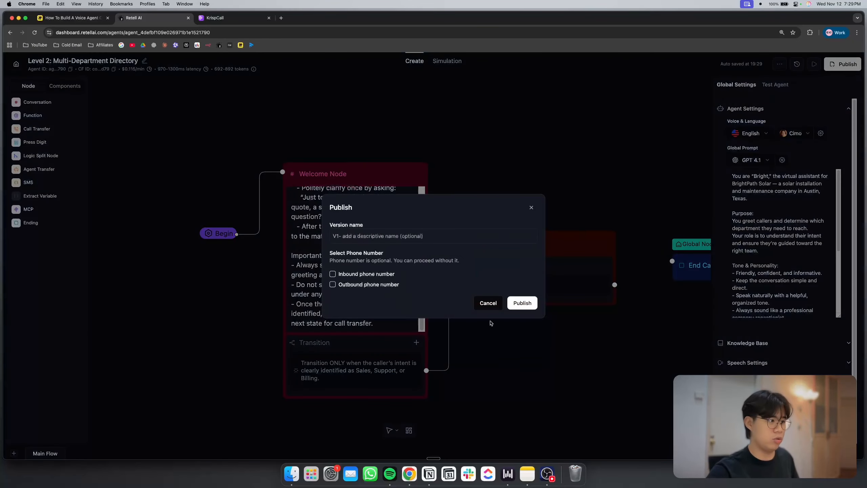
click(378, 275)
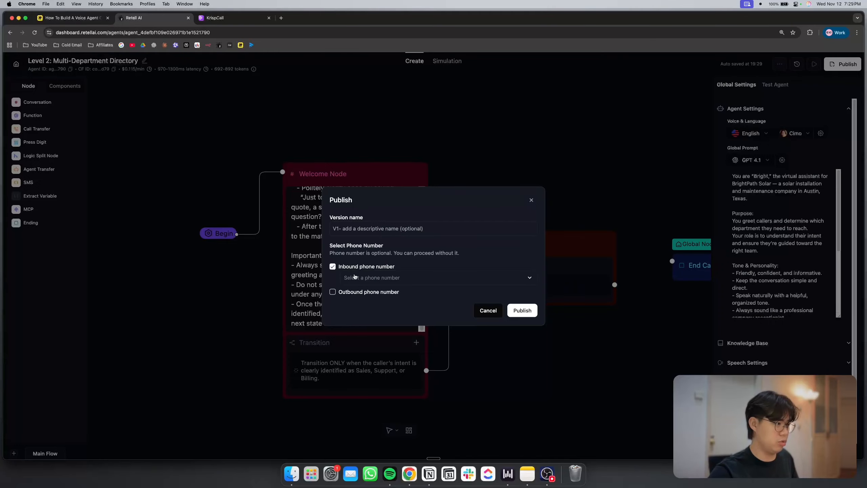
click(389, 278)
click(393, 296)
click(527, 311)
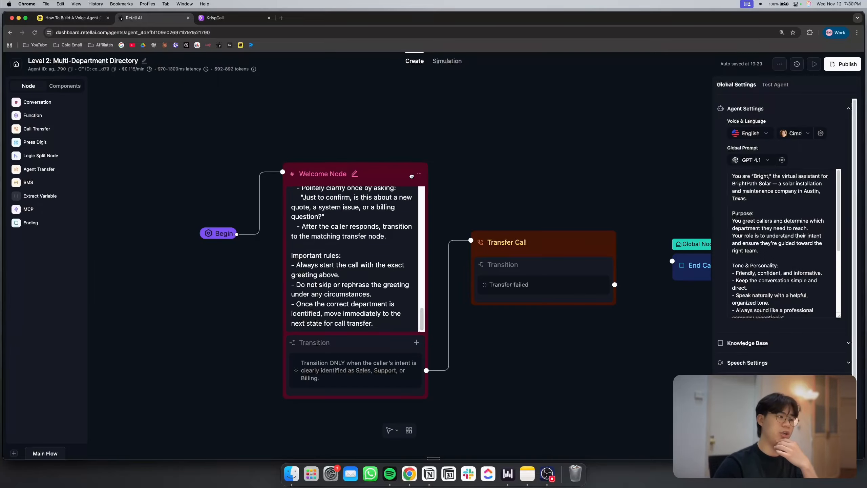
Recheck the Welcome Node's Sales and Support intent instructions, and switch to KrispCall
scroll(366, 236, up, 3)
scroll(366, 235, up, 5)
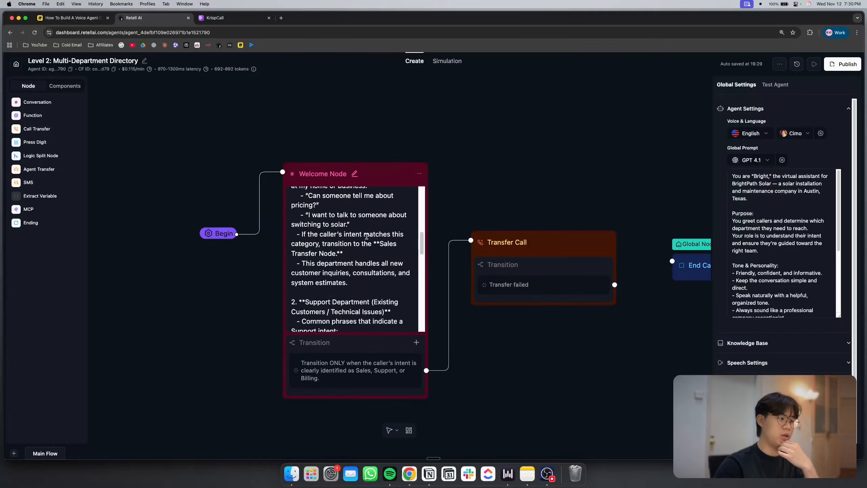
scroll(366, 236, down, 2)
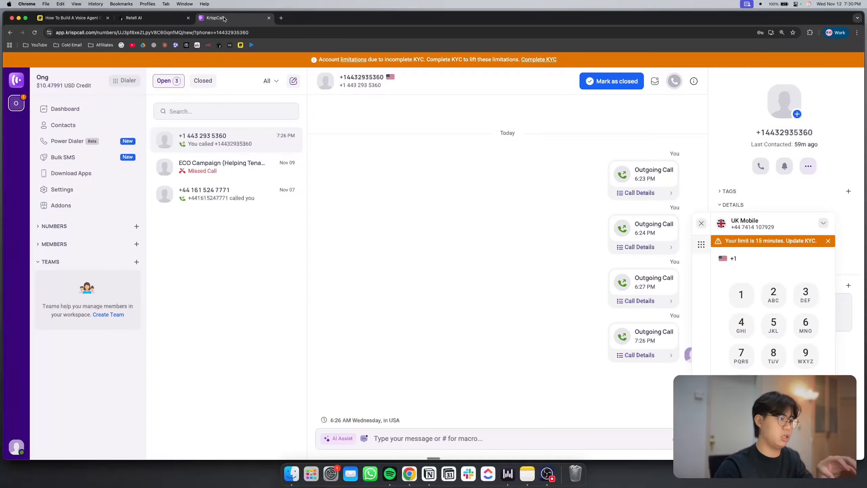
click(223, 17)
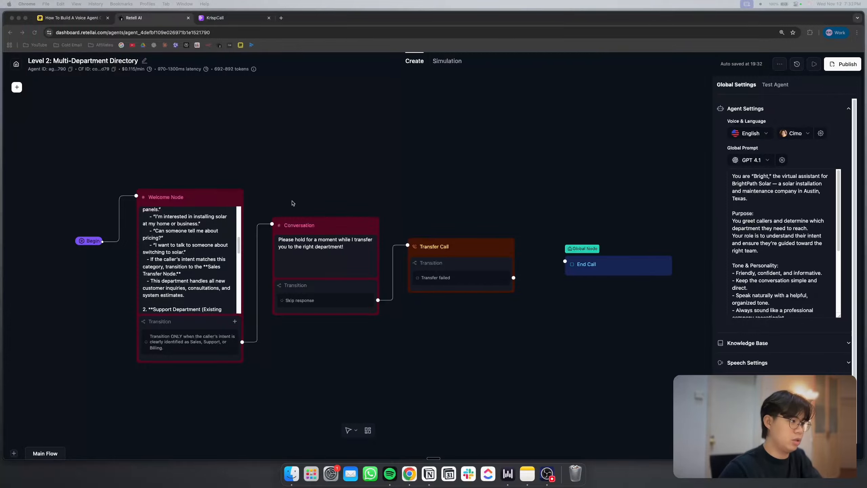
Switch to KrispCall and call the Level 2 agent's inbound phone number
click(293, 203)
scroll(294, 238, up, 3)
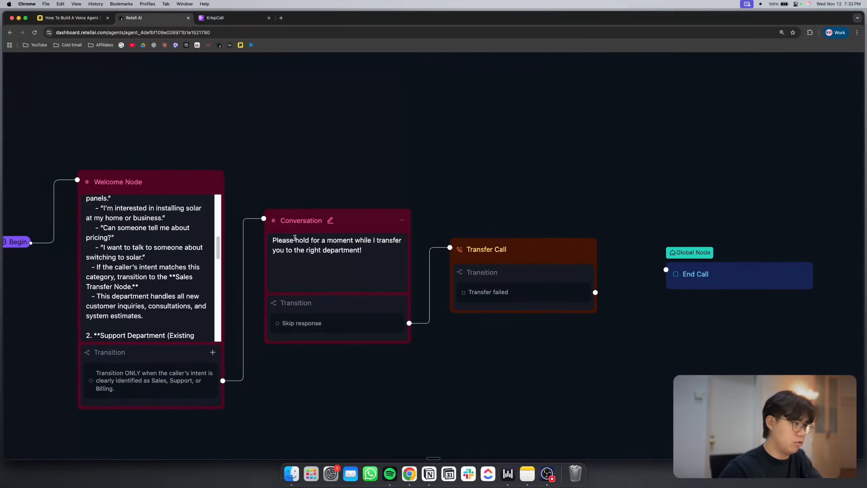
scroll(343, 250, down, 3)
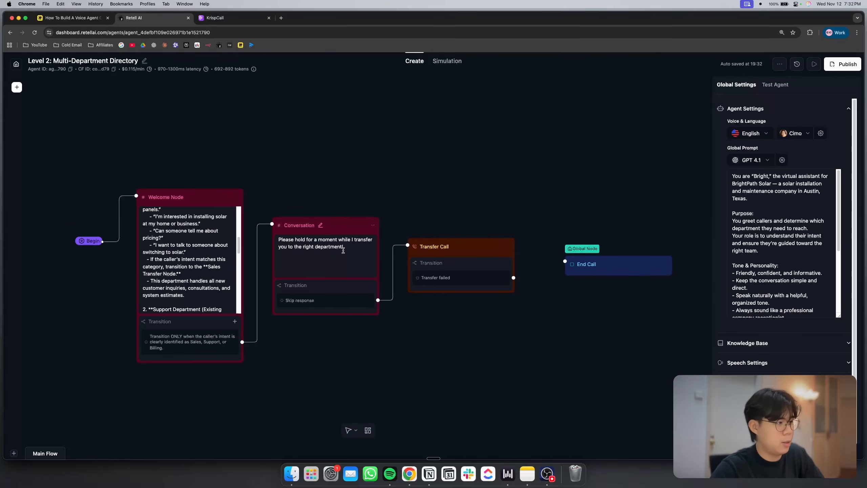
click(239, 17)
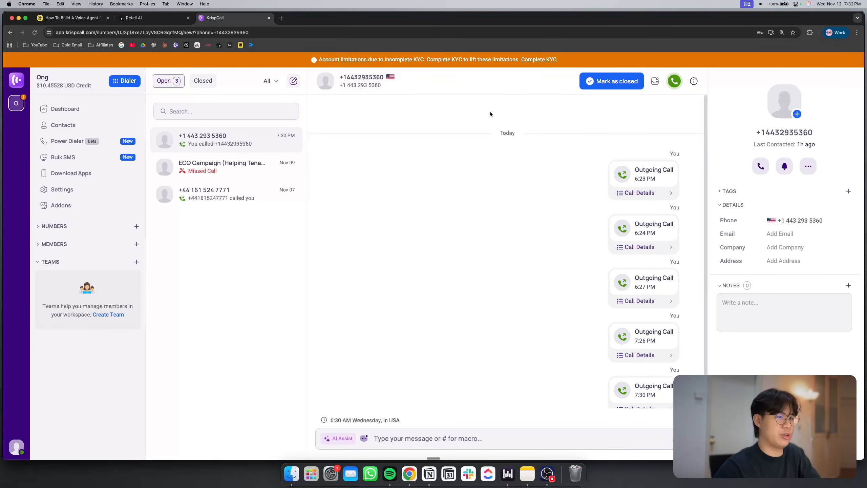
click(675, 81)
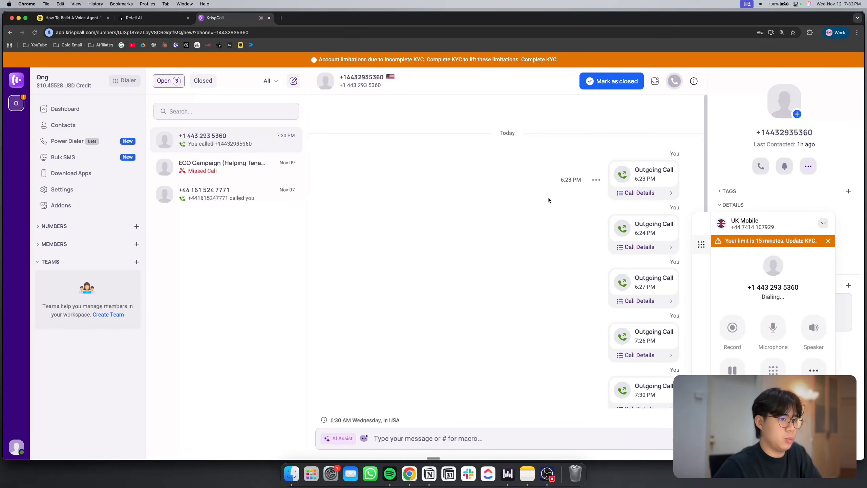
During the test call, follow the Welcome Node's greeting and Sales intents through the flow in Retell AI, and check the call in KrispCall
click(155, 18)
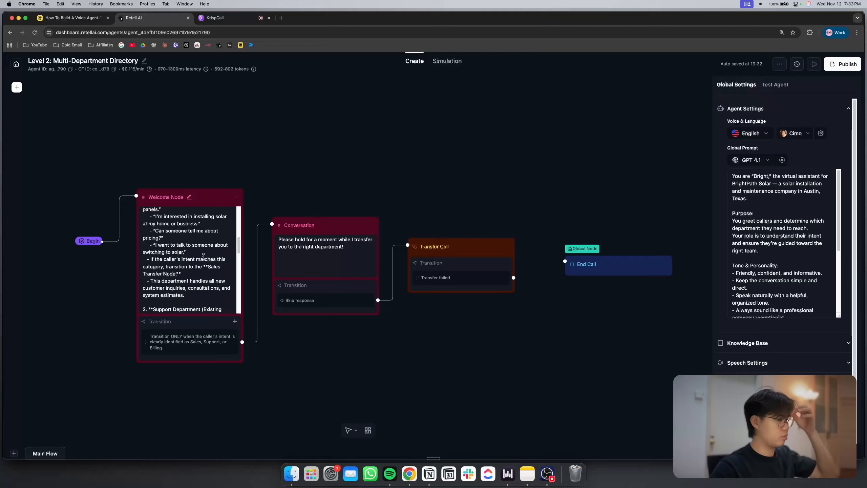
scroll(181, 265, up, 5)
scroll(130, 281, left, 1)
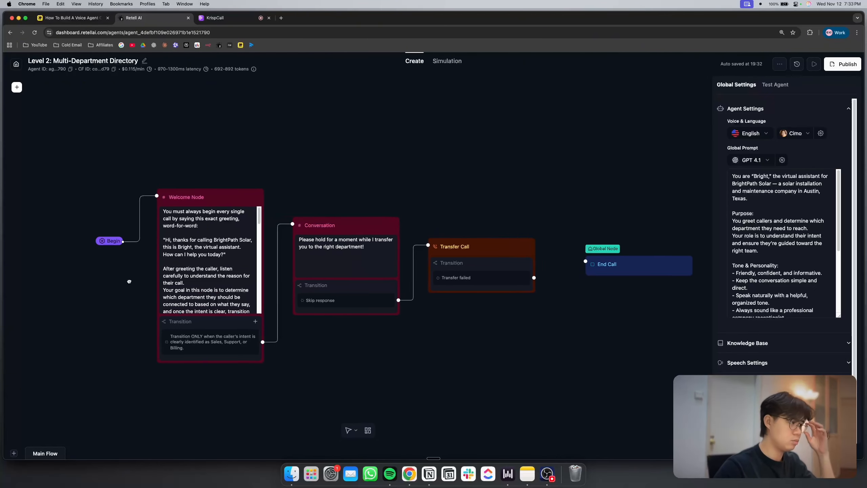
scroll(133, 280, up, 4)
scroll(206, 282, down, 6)
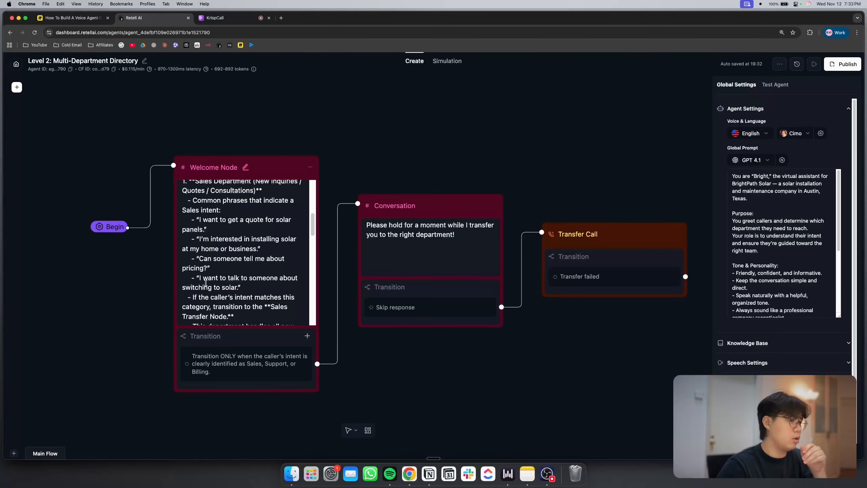
scroll(422, 138, right, 3)
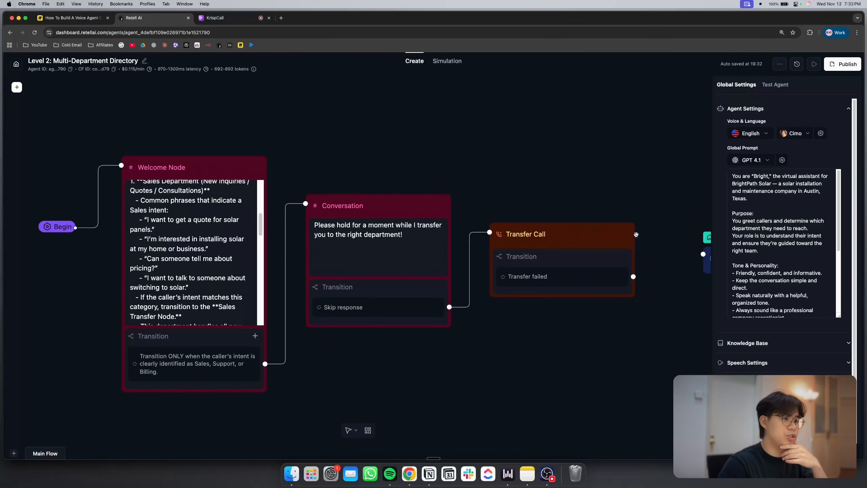
click(245, 18)
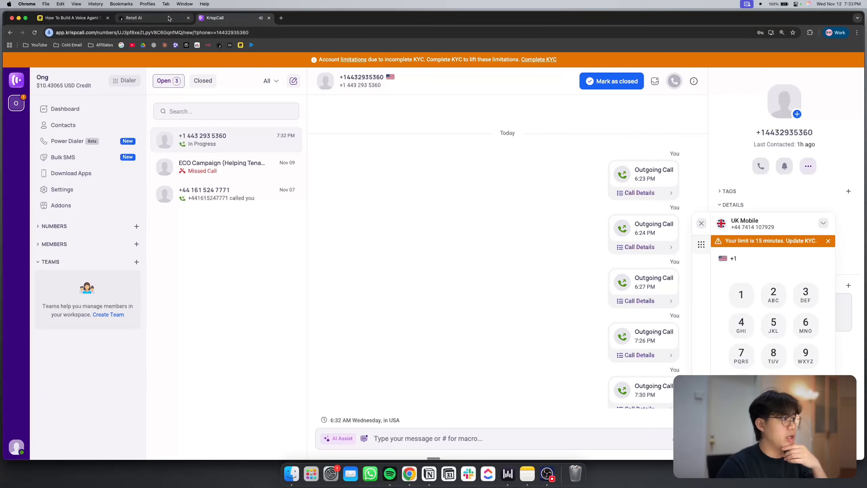
Open the Transfer Call node's settings in Retell AI and highlight the ending of the Sales Department's routing number
click(133, 18)
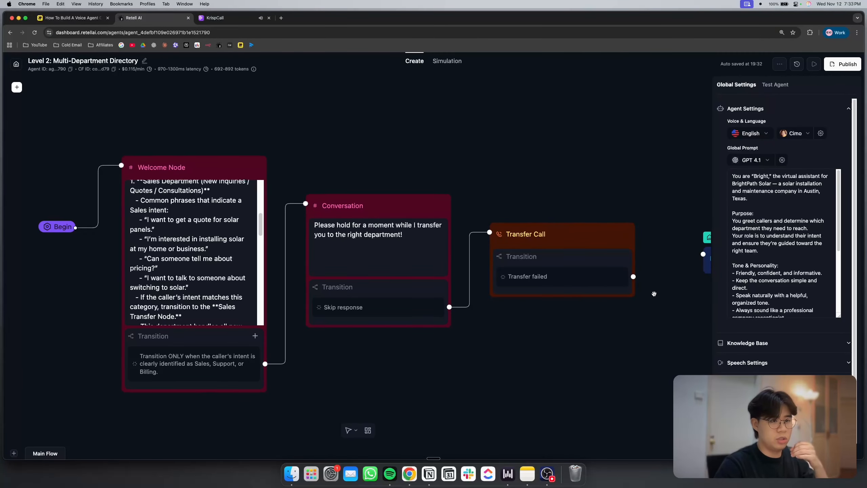
click(591, 239)
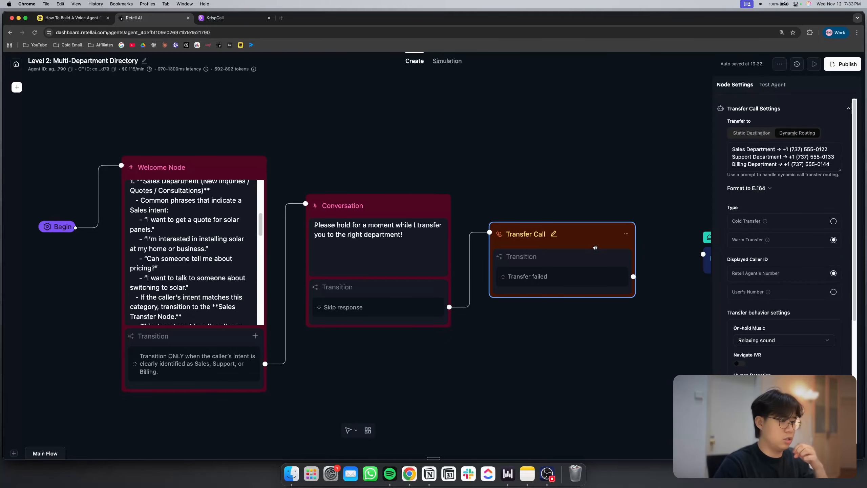
scroll(802, 169, up, 5)
scroll(801, 169, right, 4)
scroll(751, 168, up, 3)
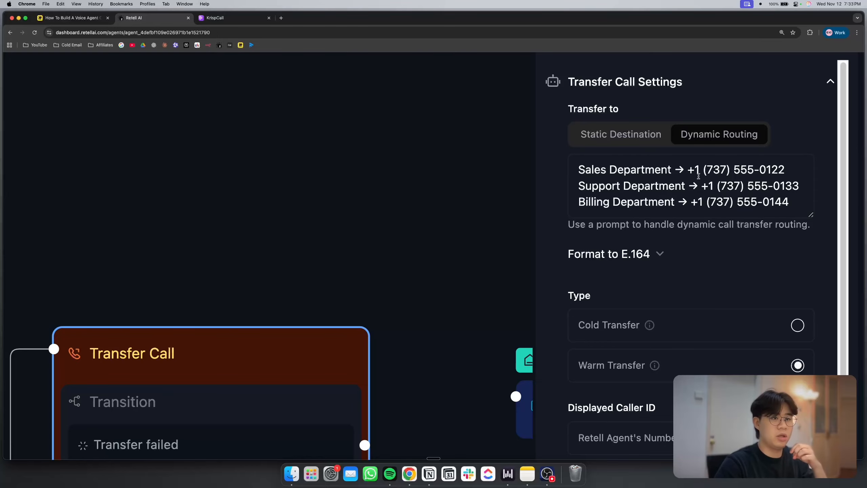
double_click(762, 175)
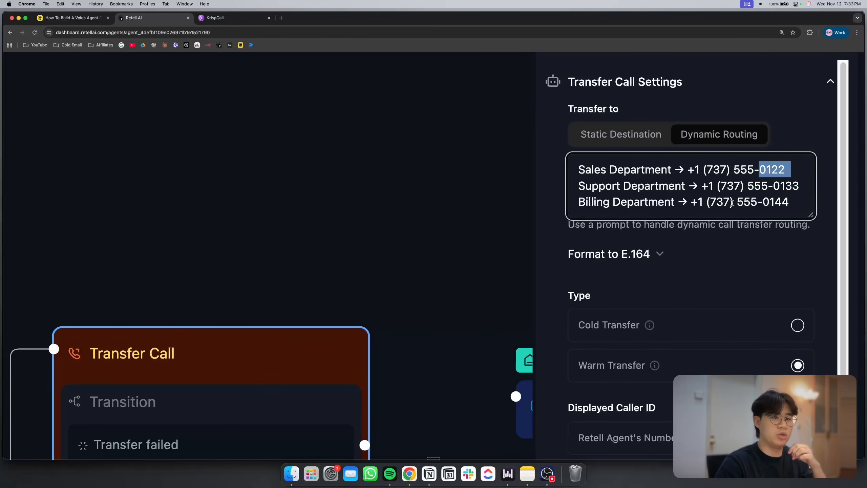
scroll(762, 175, down, 5)
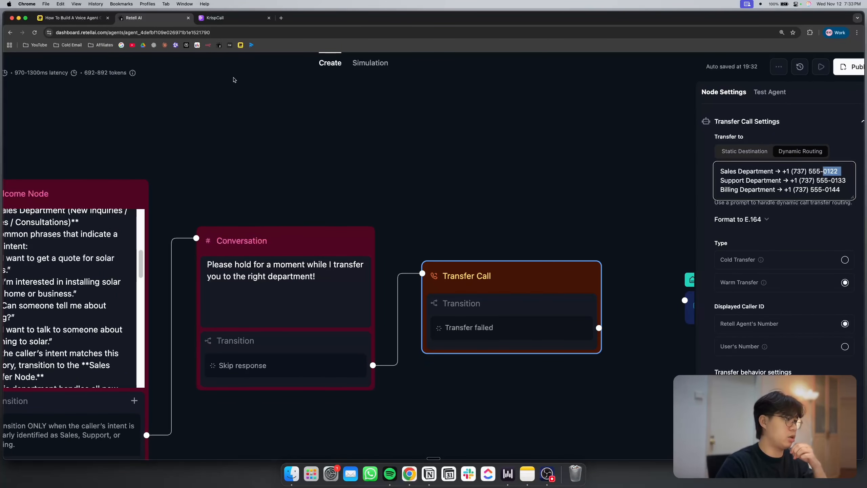
Open the newest phone call in Call History and read its summary and transcription
scroll(234, 79, down, 4)
click(17, 61)
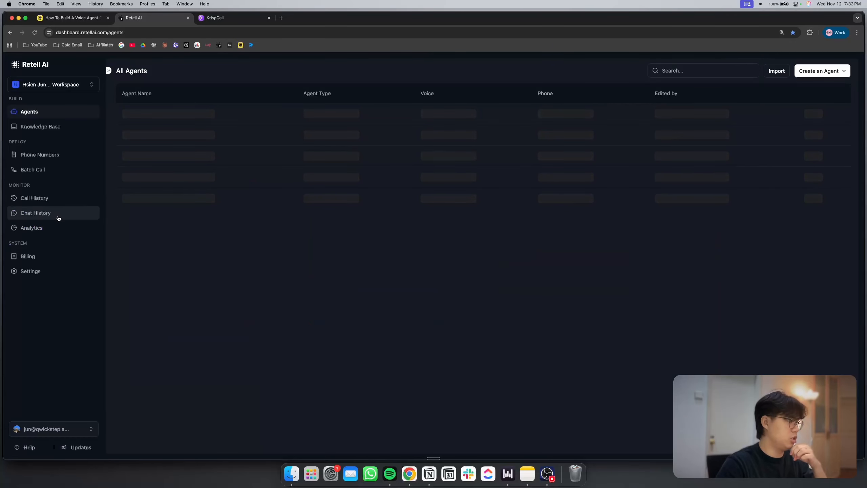
click(65, 198)
click(236, 125)
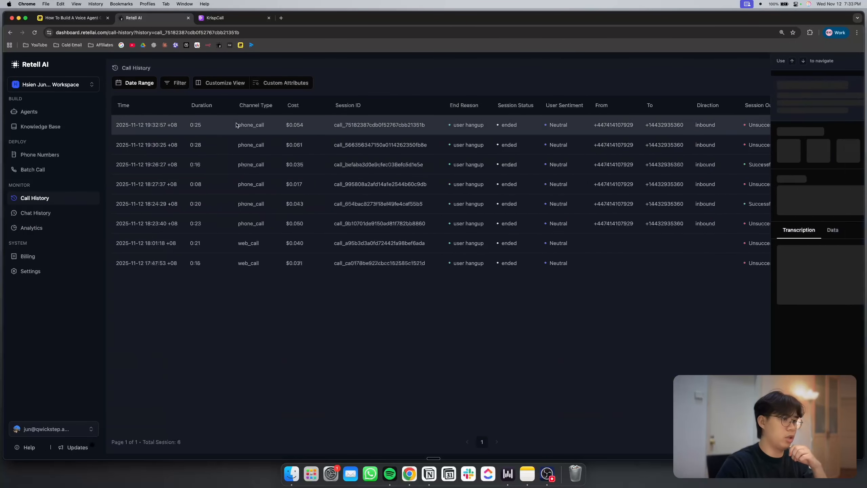
scroll(756, 155, down, 2)
scroll(726, 365, up, 5)
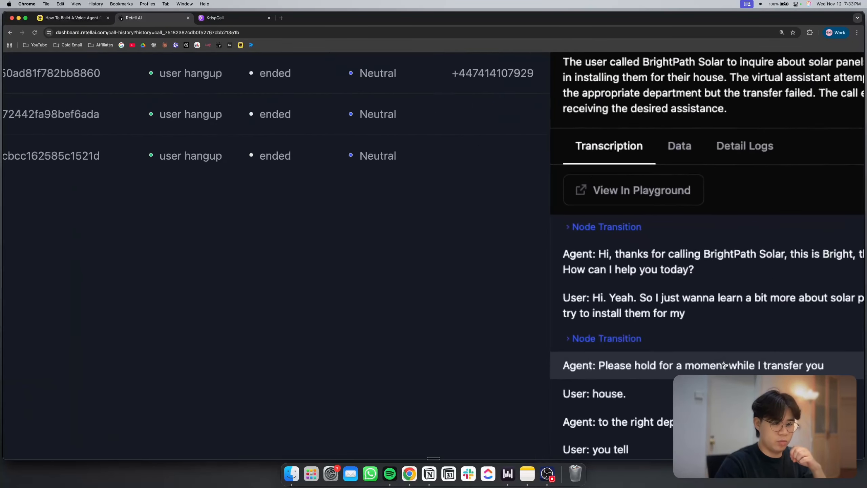
scroll(725, 365, down, 3)
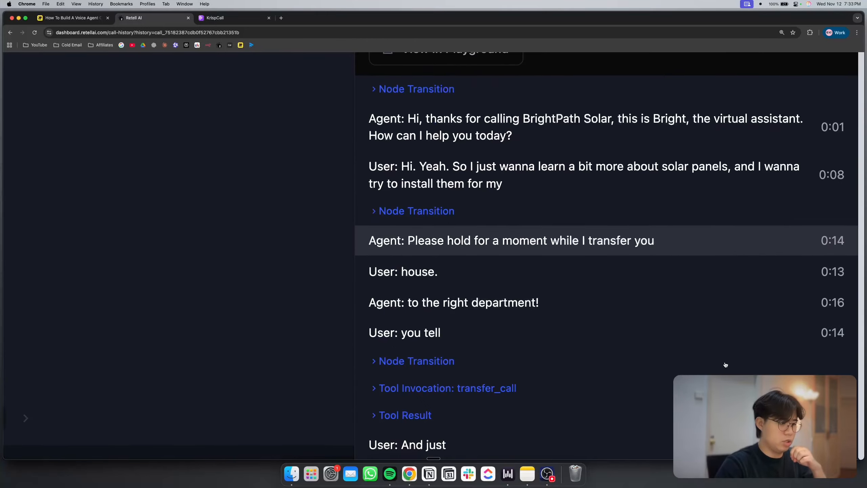
Expand the transfer_call tool invocation, highlight its destination number, and return to the agents list
click(499, 389)
scroll(500, 393, down, 5)
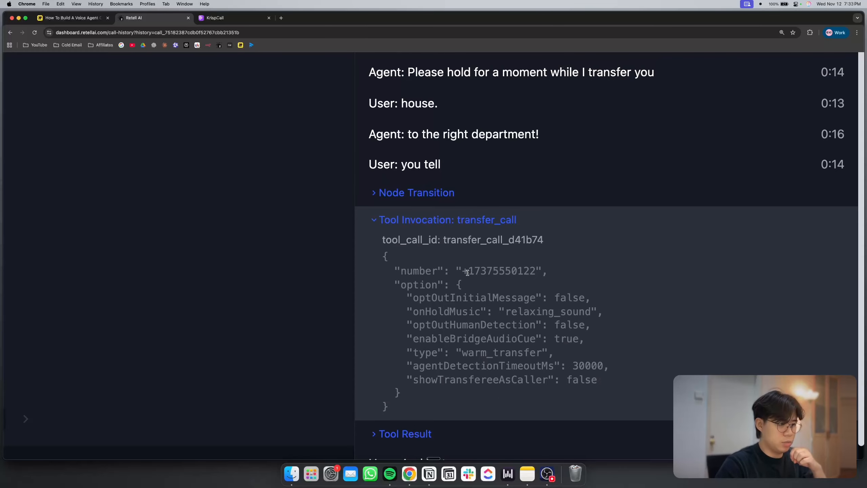
drag(463, 271, 527, 269)
click(529, 270)
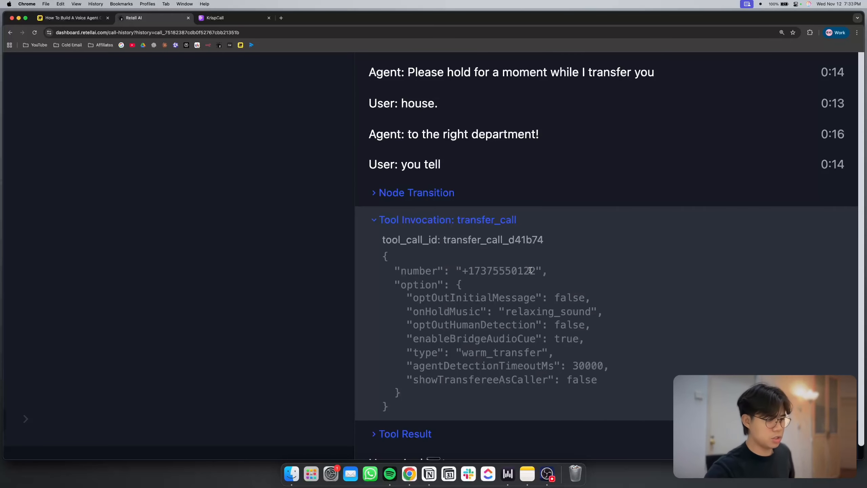
key(super+minus)
key(super+minus)
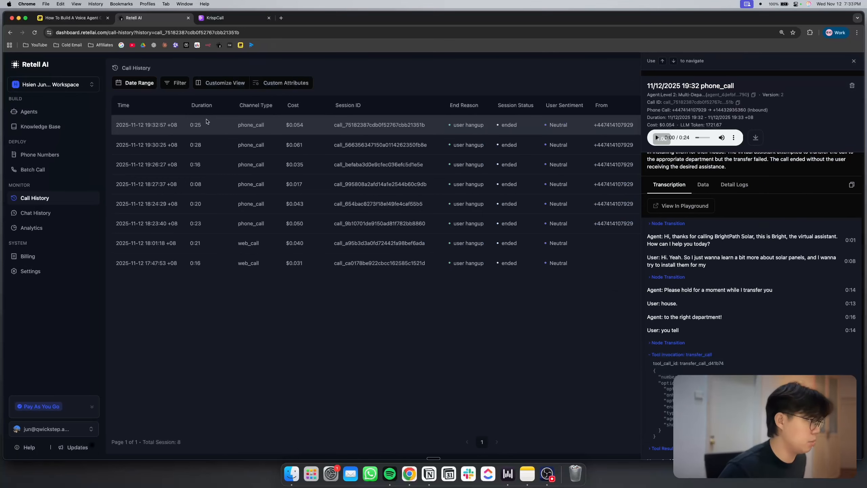
key(Escape)
click(51, 116)
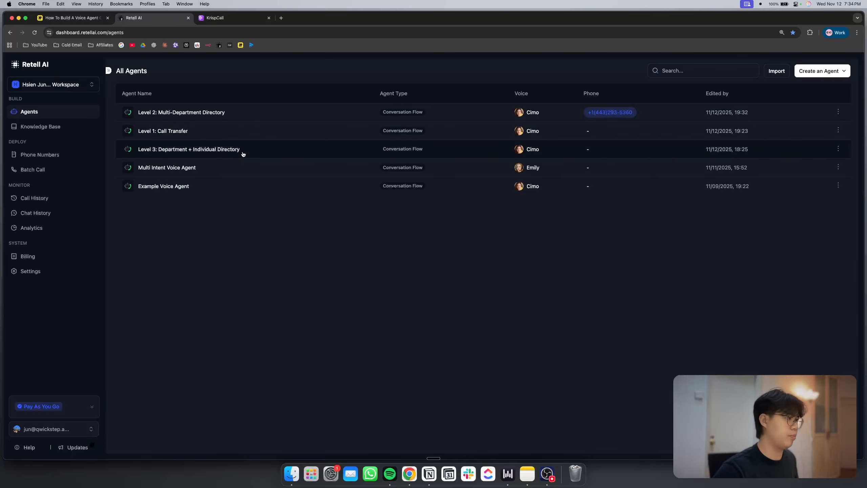
Switch to the Miro board and examine the Level 3 Department + Individual Directory diagram and its table of staff numbers
key(ctrl+shift+Tab)
scroll(426, 180, down, 5)
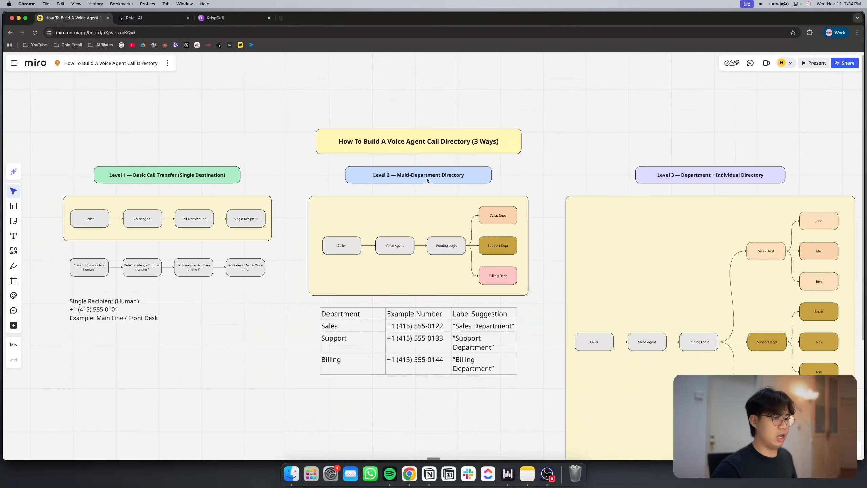
scroll(427, 180, right, 10)
scroll(427, 180, down, 5)
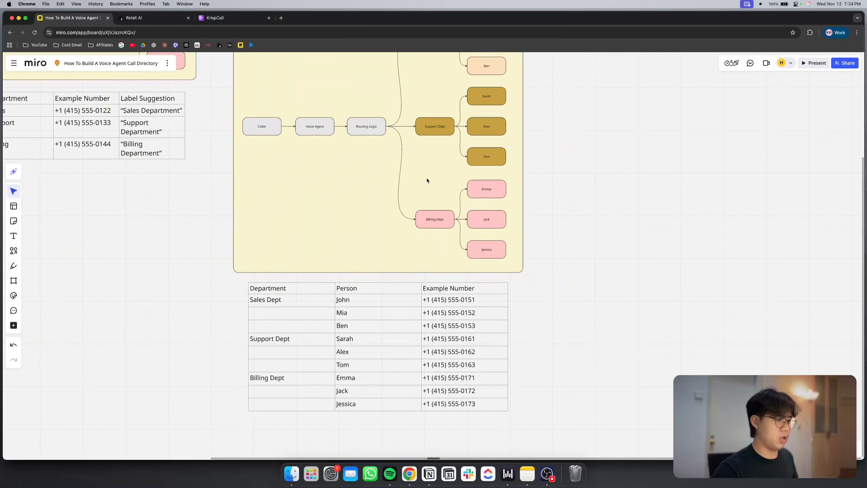
scroll(427, 180, up, 3)
scroll(427, 180, up, 5)
scroll(427, 180, up, 1)
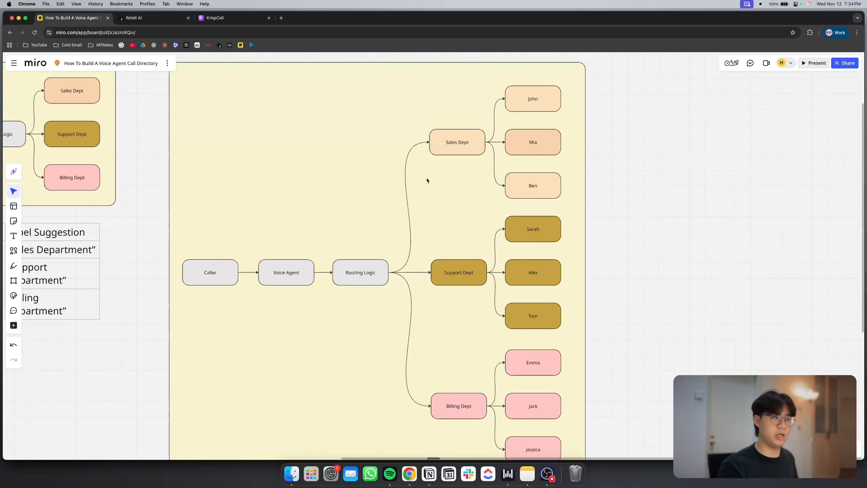
scroll(430, 186, up, 4)
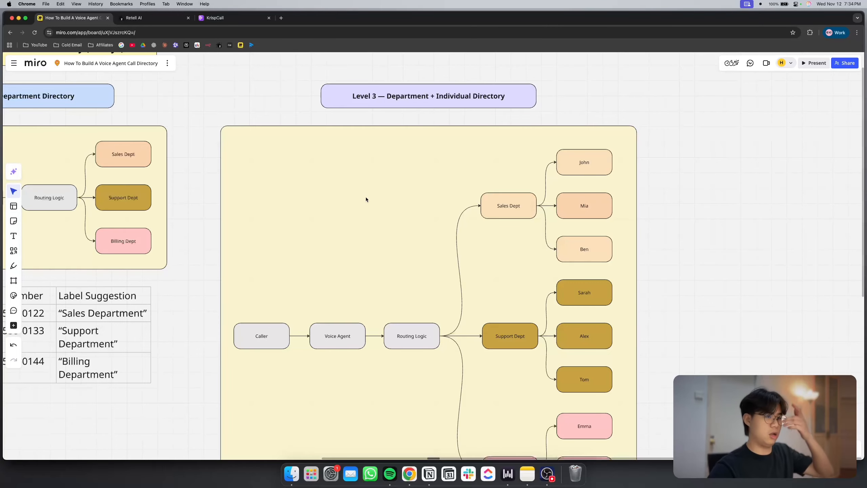
Open the Level 3: Department + Individual Directory agent in Retell AI and move the Transfer Call node farther from the Call Routing Node
key(ctrl+Tab)
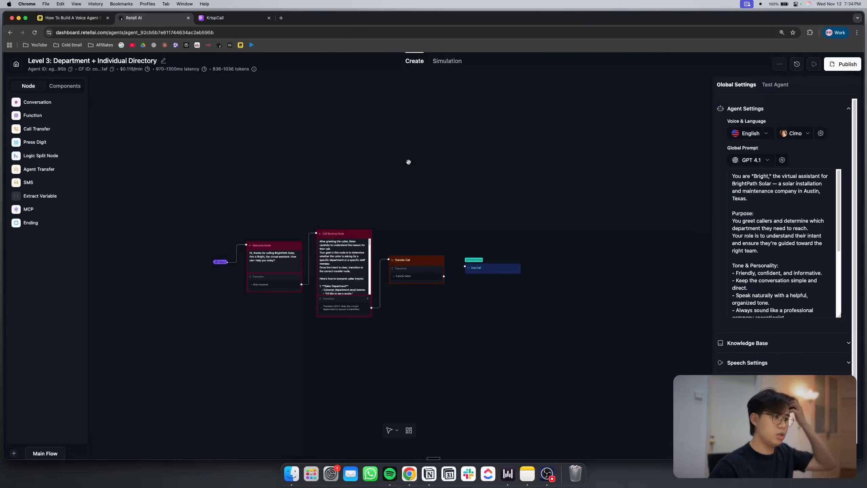
scroll(403, 207, up, 5)
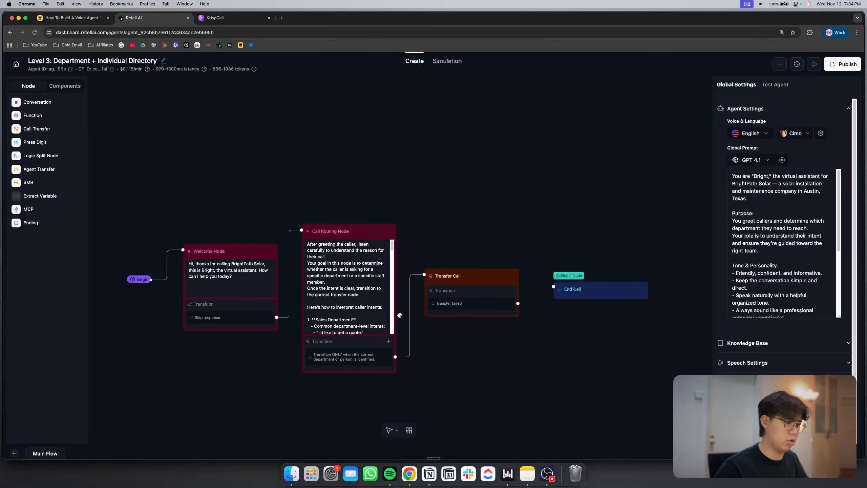
drag(477, 280, 537, 201)
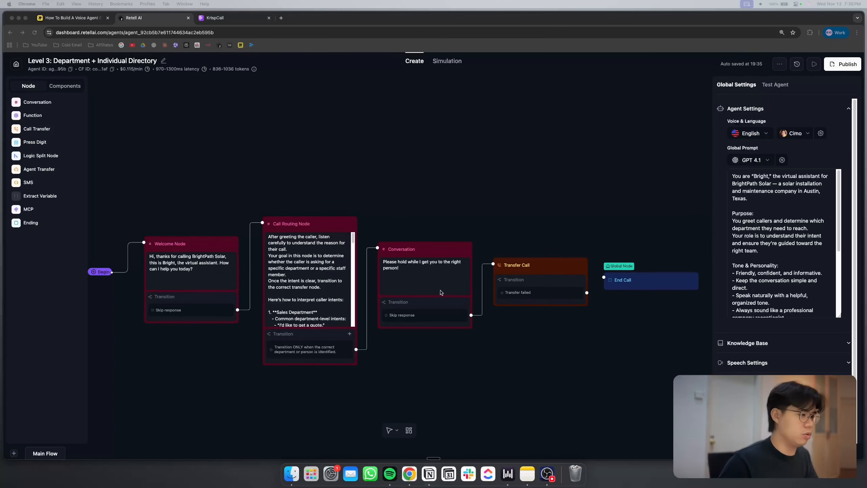
Review the Level 3 flow from the Welcome Node's greeting through the Call Routing Node to the Conversation node
click(151, 348)
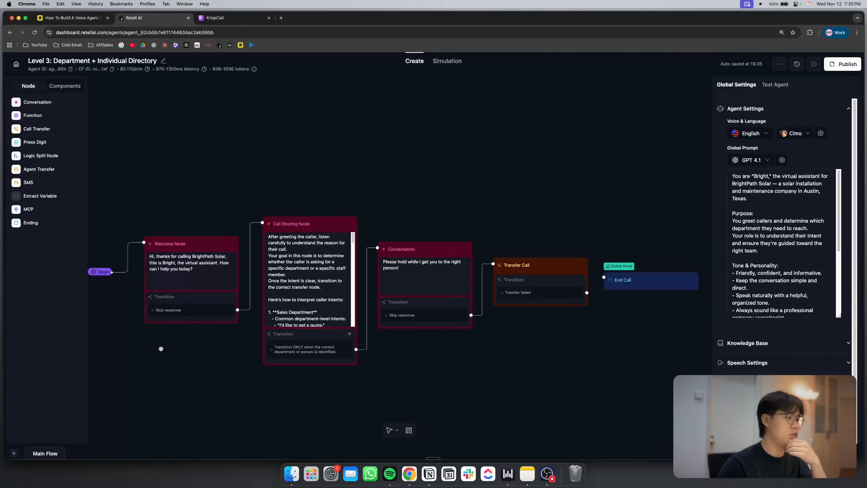
mouse_move(222, 248)
mouse_down()
mouse_move(200, 226)
mouse_move(223, 246)
mouse_up()
scroll(357, 179, up, 3)
drag(357, 179, 400, 107)
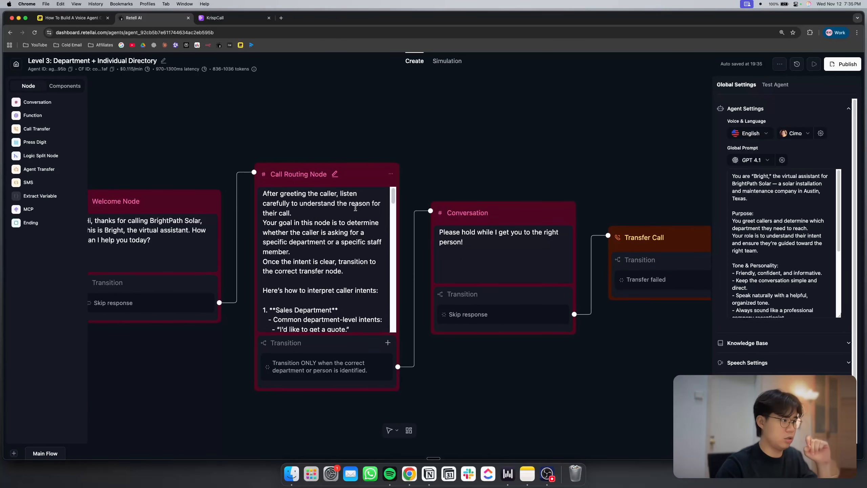
scroll(219, 232, left, 3)
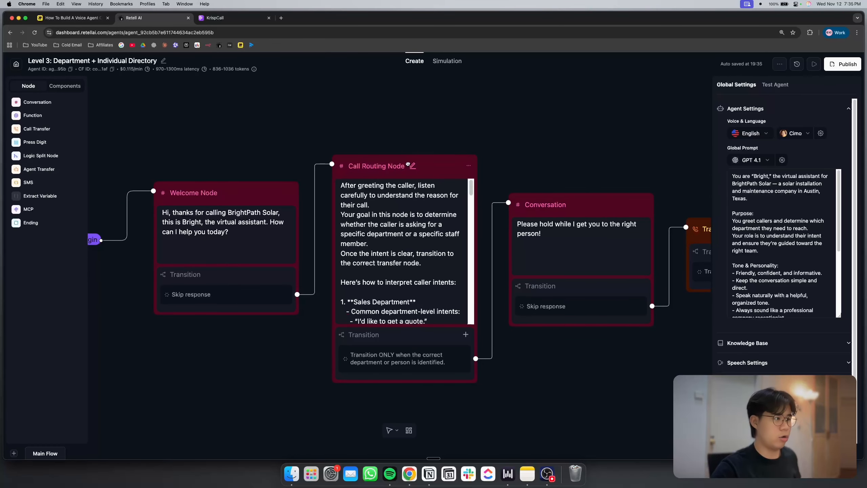
Read the Call Routing Node prompt from the department-level and staff-specific caller intents down to the transfer rules
click(411, 224)
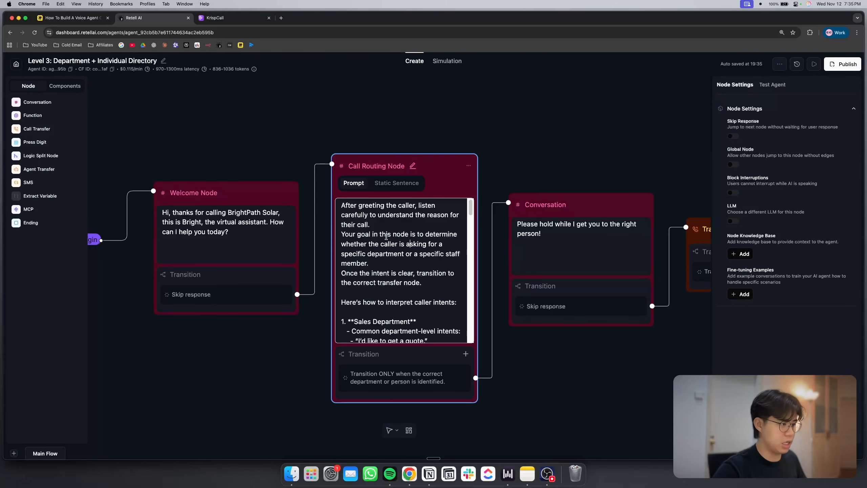
click(513, 161)
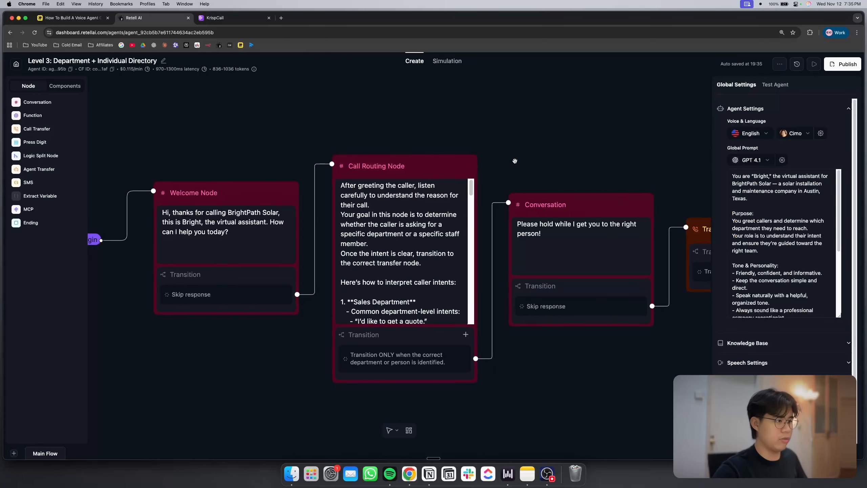
scroll(368, 276, down, 2)
scroll(367, 276, down, 3)
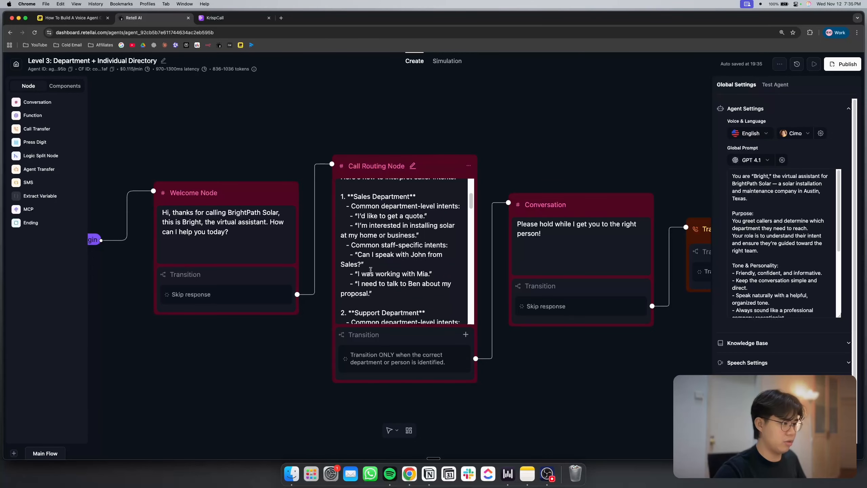
scroll(398, 284, down, 8)
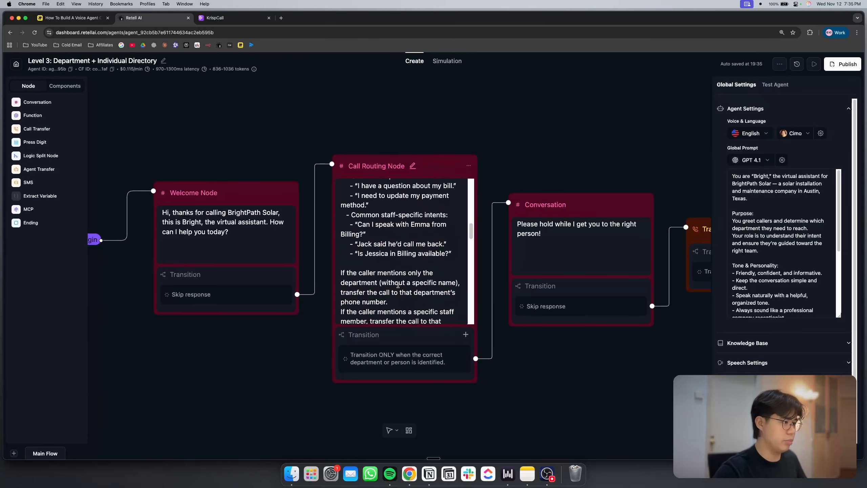
scroll(398, 284, down, 1)
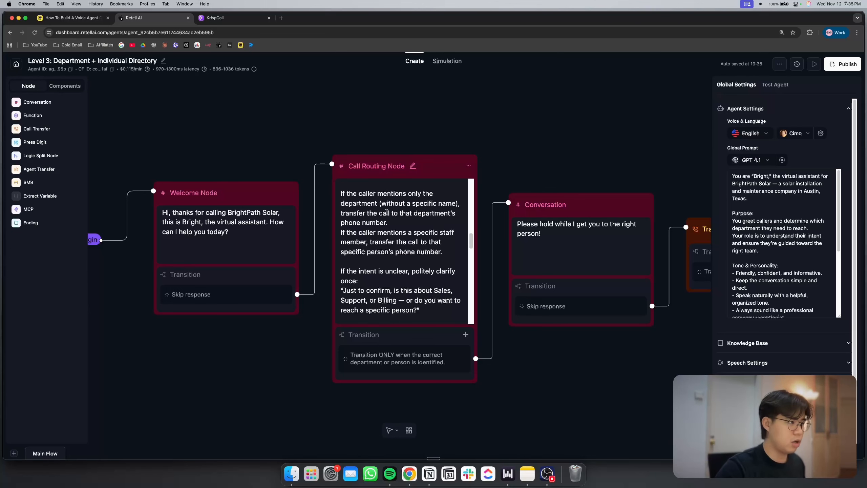
Highlight the Call Routing Node instruction for callers who mention a specific staff member, and deselect the node
drag(342, 194, 405, 202)
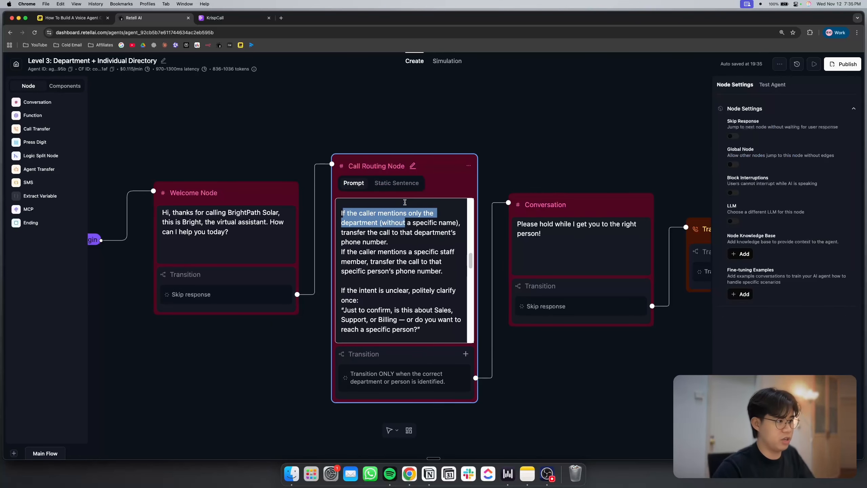
triple_click(415, 234)
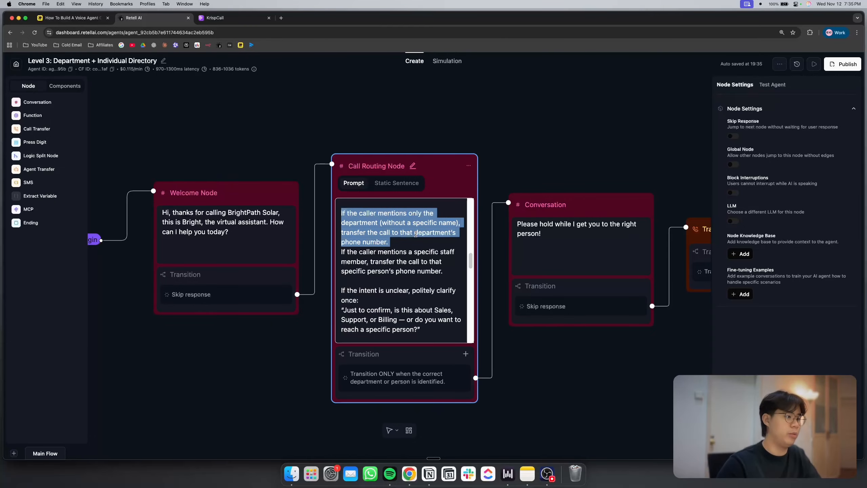
triple_click(417, 262)
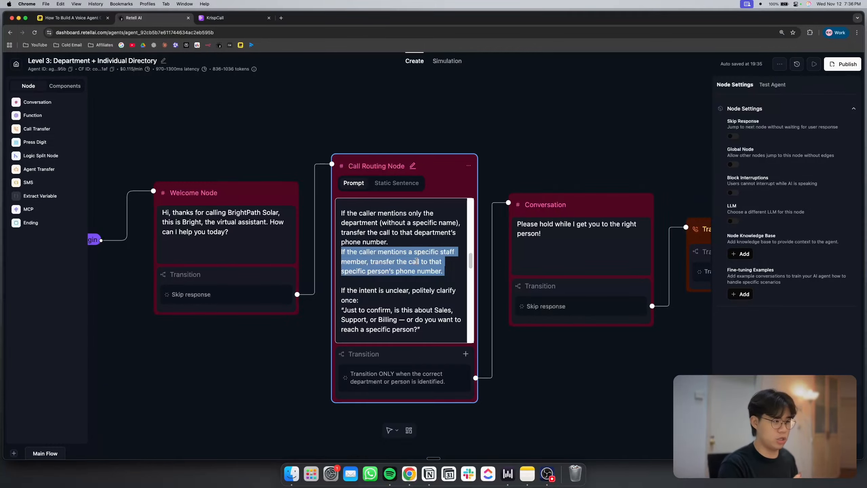
click(425, 266)
click(526, 129)
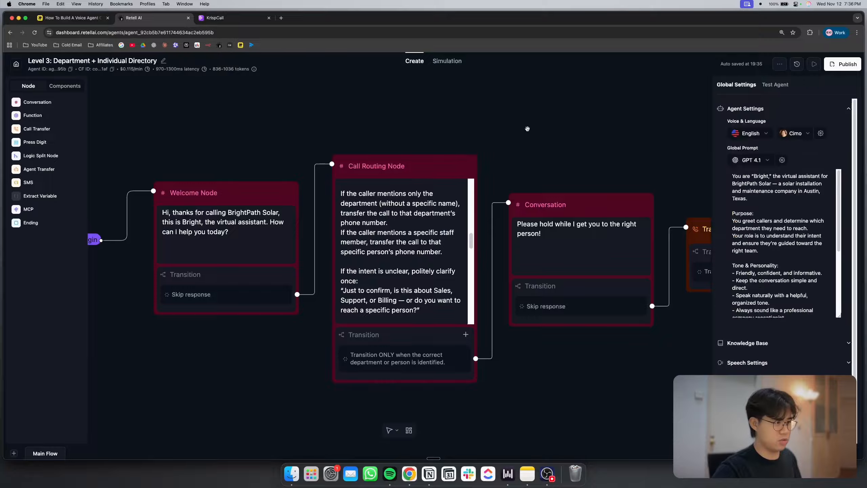
Review the clarifying question that the Call Routing Node prompt gives for unclear caller intent
scroll(378, 253, down, 3)
scroll(378, 253, down, 1)
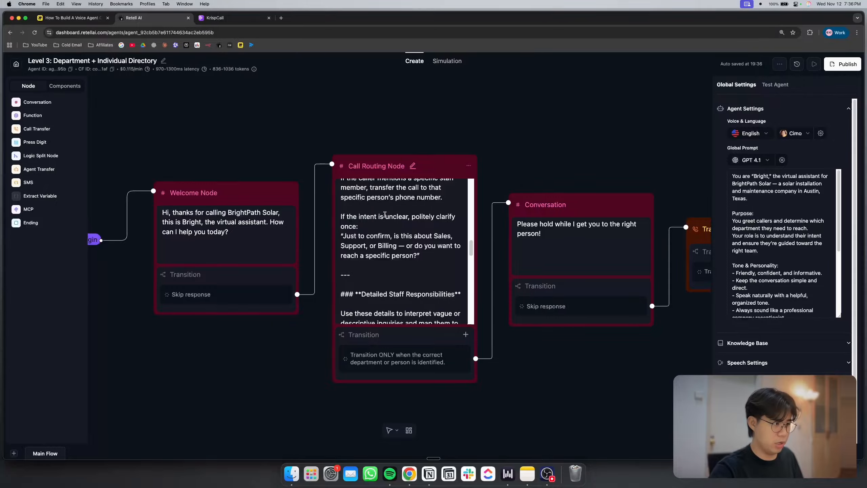
double_click(382, 251)
click(546, 132)
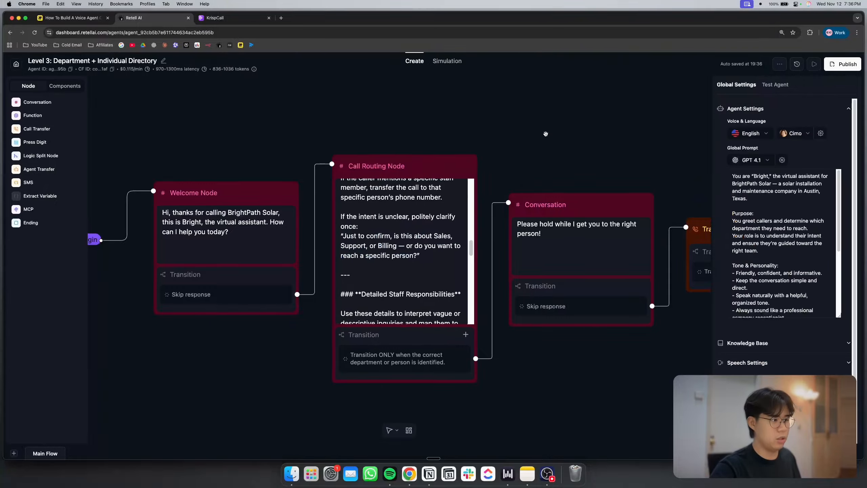
Read the Detailed Staff Responsibilities for the Sales and Support departments in the Call Routing Node prompt
scroll(336, 266, down, 5)
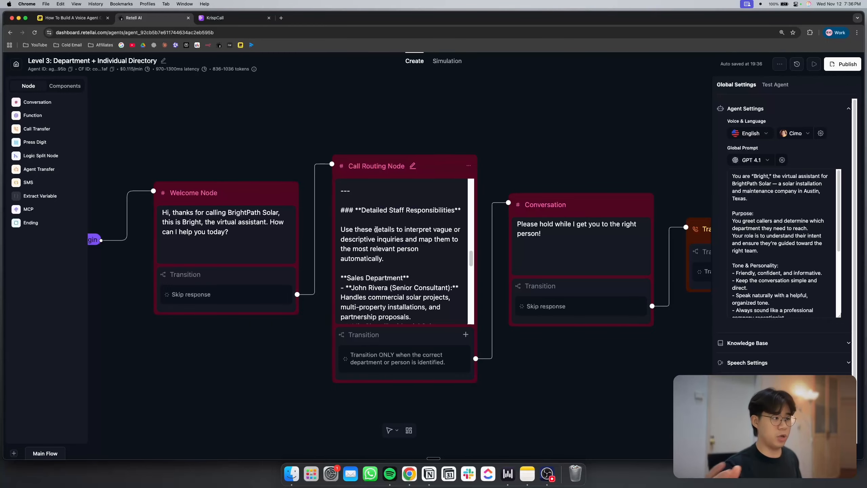
scroll(376, 229, down, 2)
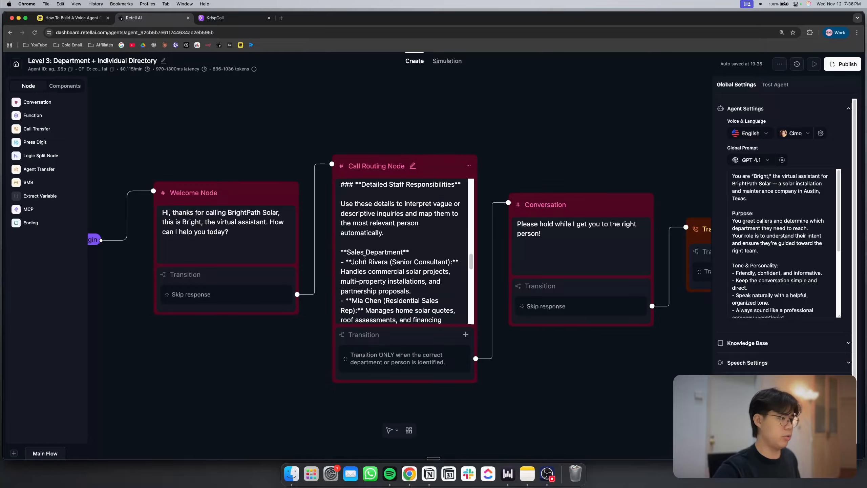
scroll(366, 256, down, 3)
scroll(366, 257, down, 1)
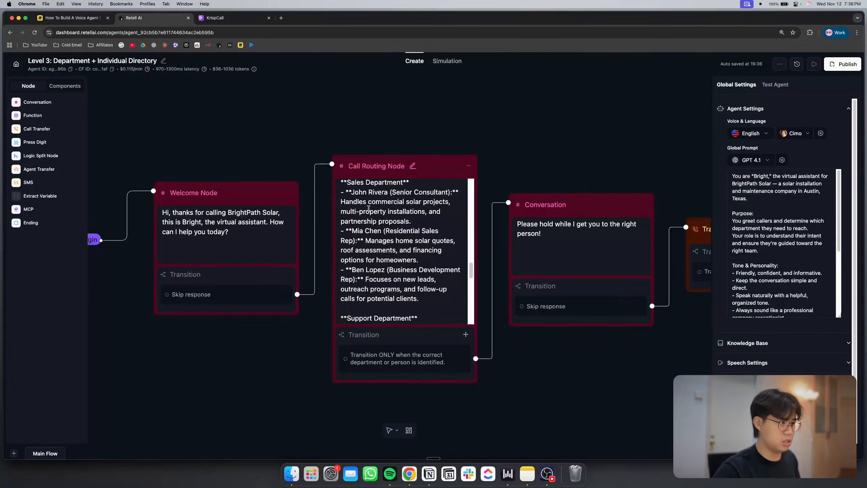
scroll(375, 217, down, 1)
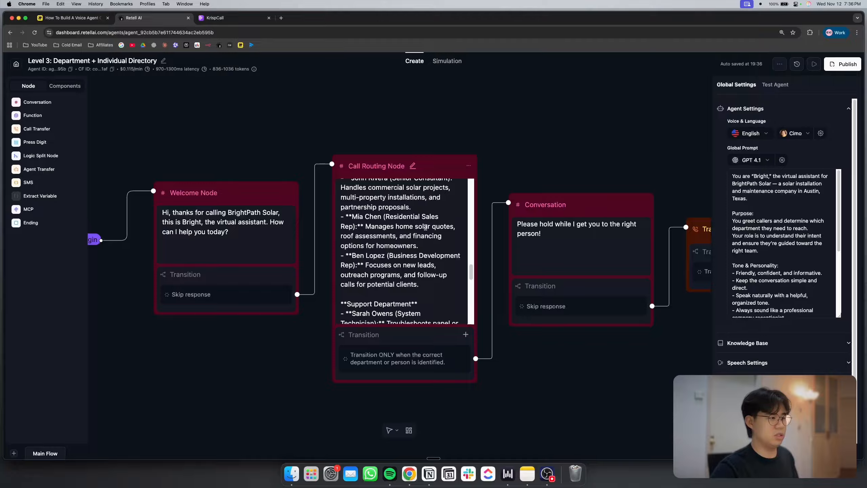
scroll(365, 238, down, 1)
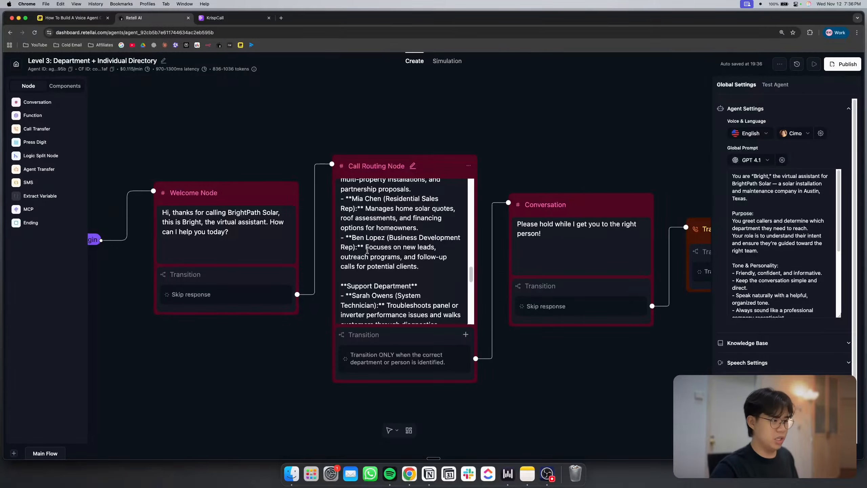
scroll(400, 262, down, 5)
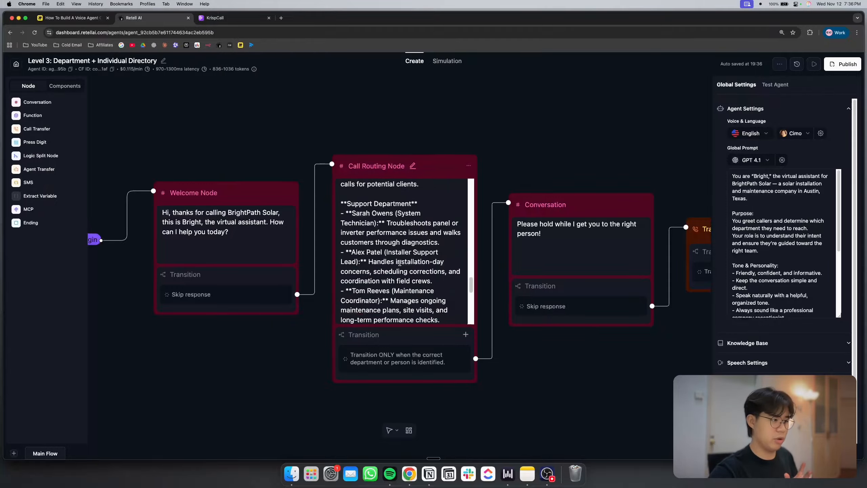
scroll(400, 262, down, 6)
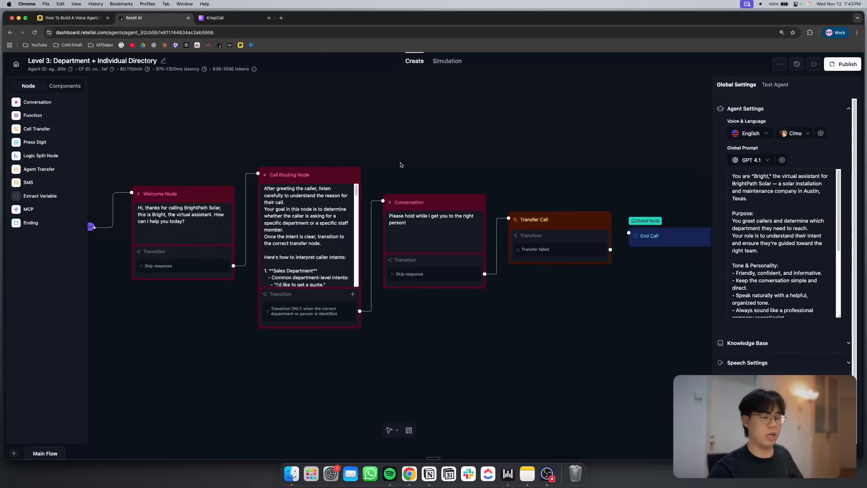
Highlight the "I was working with…" example among the Sales Department's staff-specific intents, and deselect the node
scroll(256, 165, up, 5)
scroll(351, 241, down, 5)
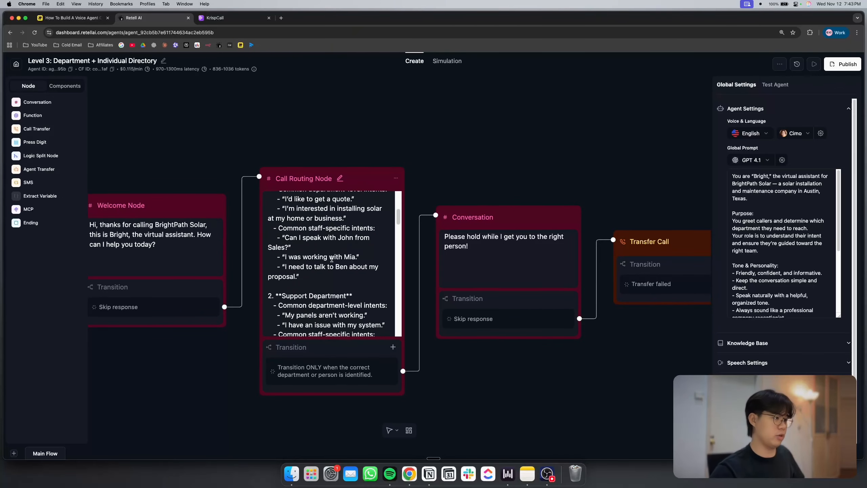
scroll(331, 259, up, 2)
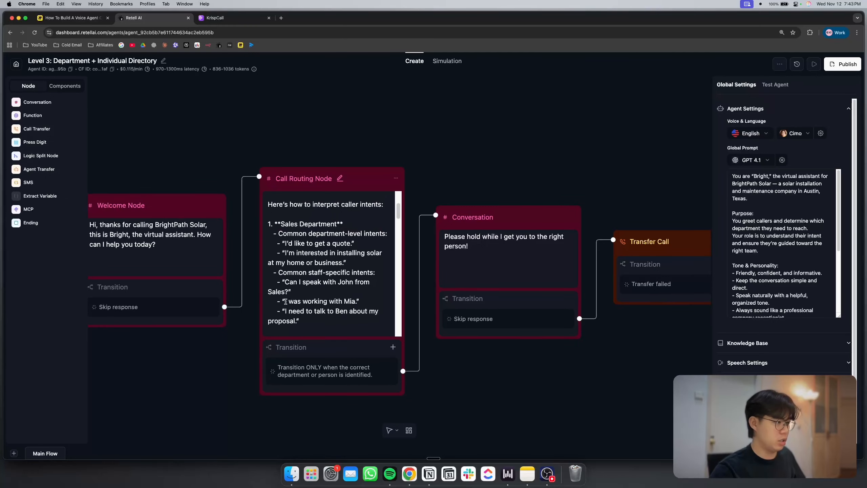
drag(285, 301, 357, 301)
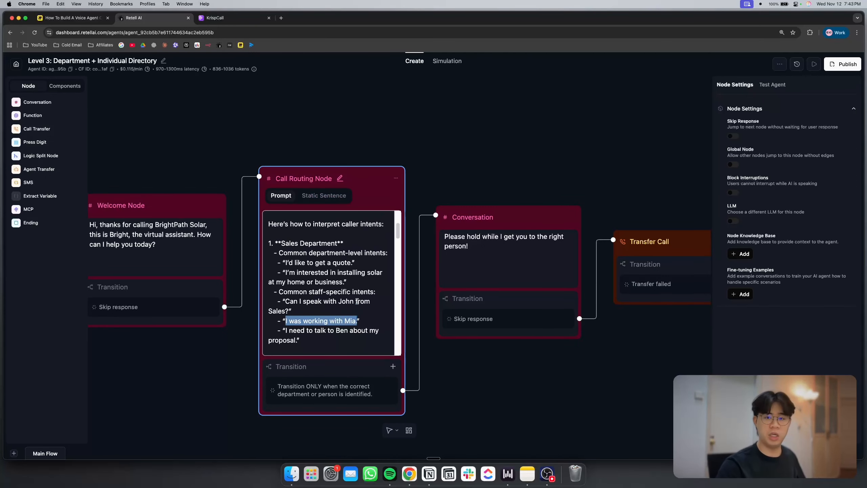
scroll(357, 301, down, 4)
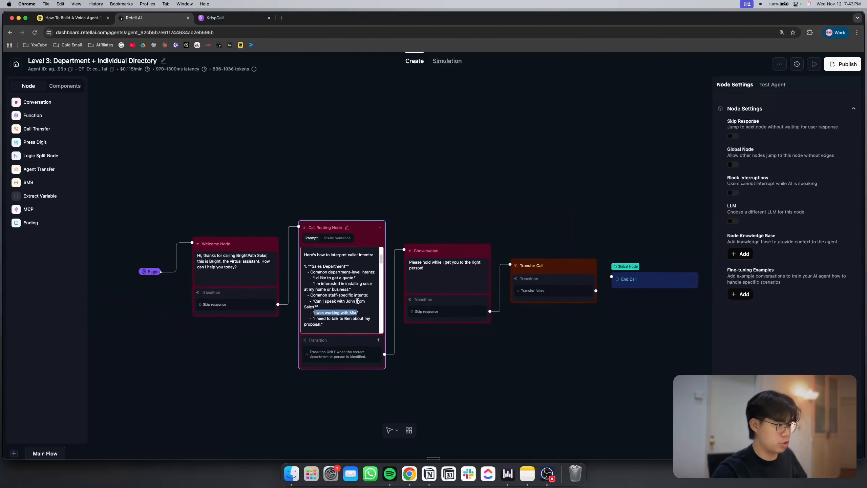
scroll(358, 300, up, 5)
click(421, 195)
Find the Billing Department staff responsibilities in the Call Routing Node prompt and highlight the Accounts Specialist's name
scroll(381, 238, down, 15)
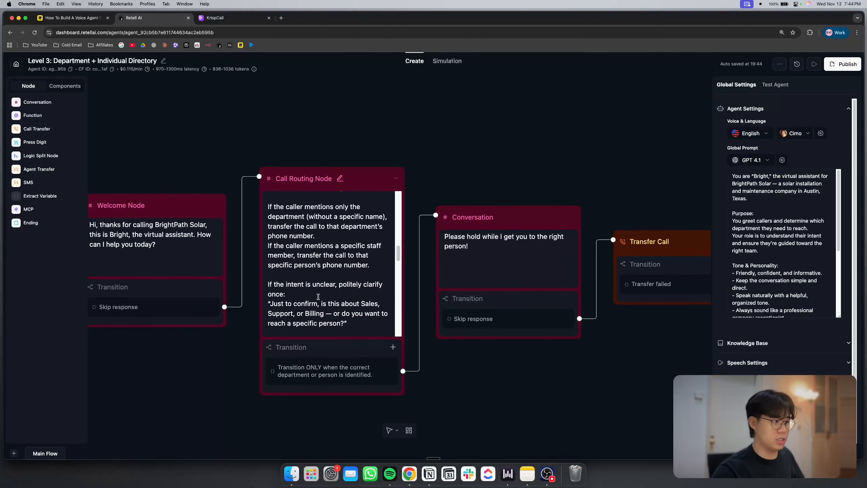
scroll(318, 297, down, 10)
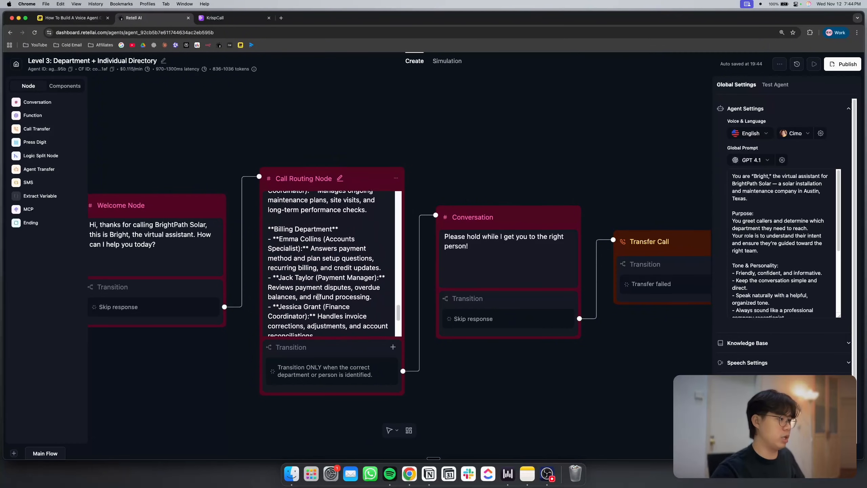
scroll(318, 297, up, 3)
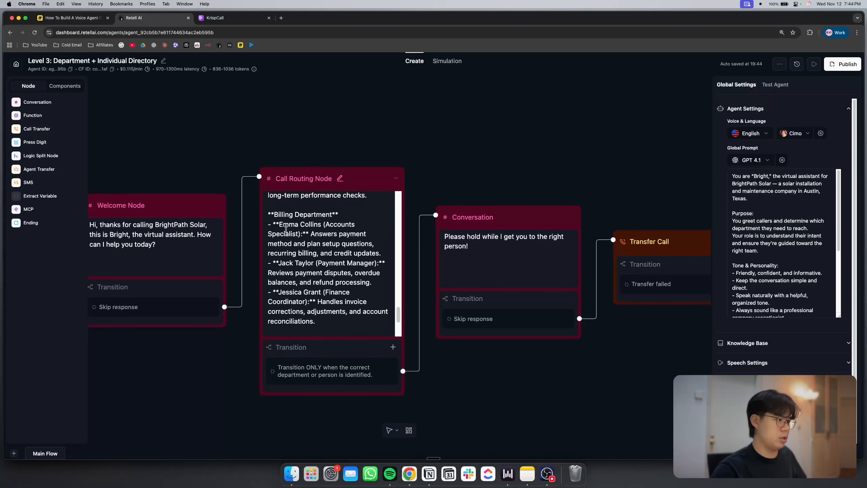
scroll(282, 225, up, 3)
scroll(318, 243, down, 2)
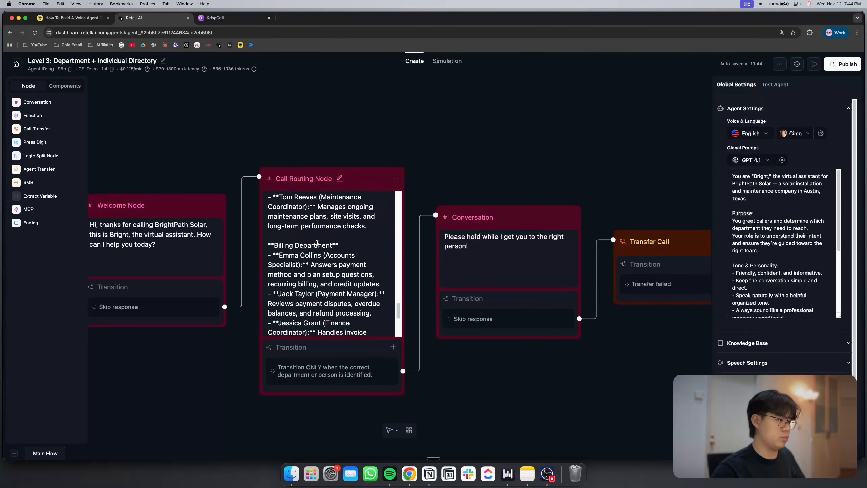
click(280, 255)
drag(280, 254, 322, 255)
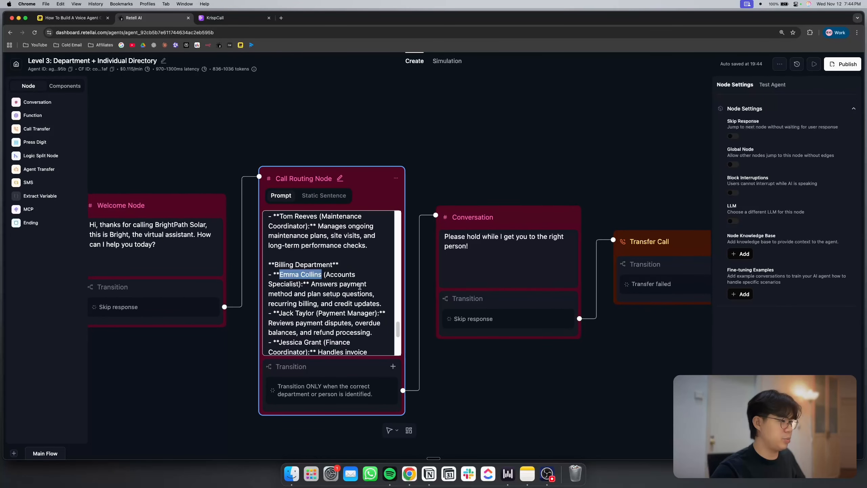
click(317, 286)
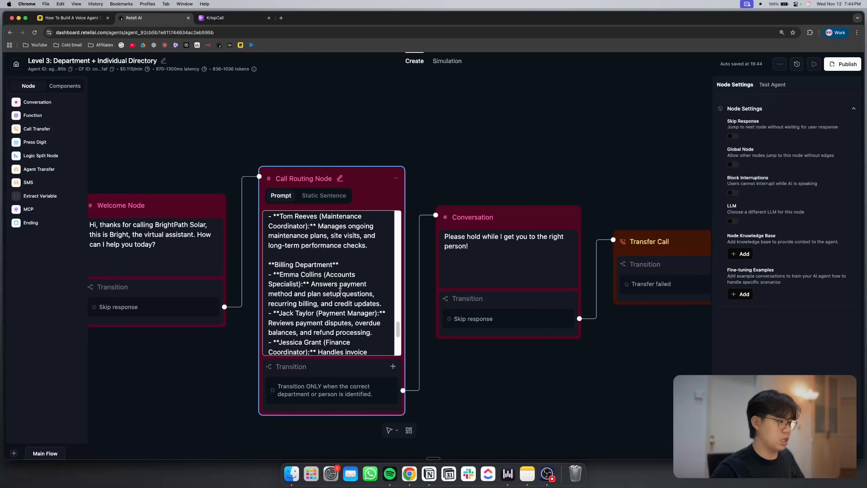
triple_click(314, 302)
click(334, 300)
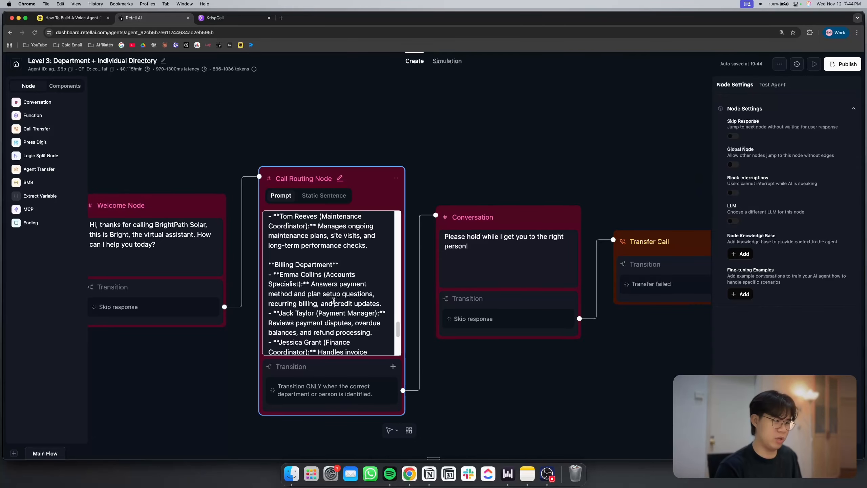
Switch to KrispCall, call the voice agent's number from the open conversation, and return to the Level 3 flow in Retell AI
key(ctrl+Tab)
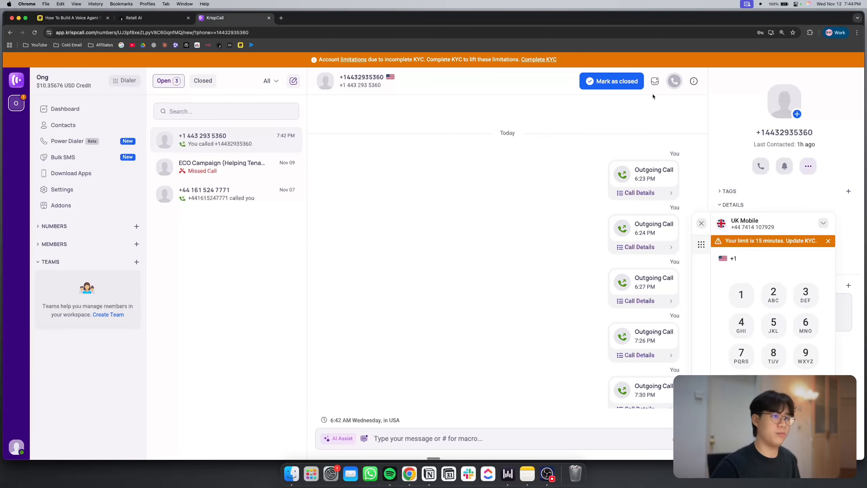
click(675, 81)
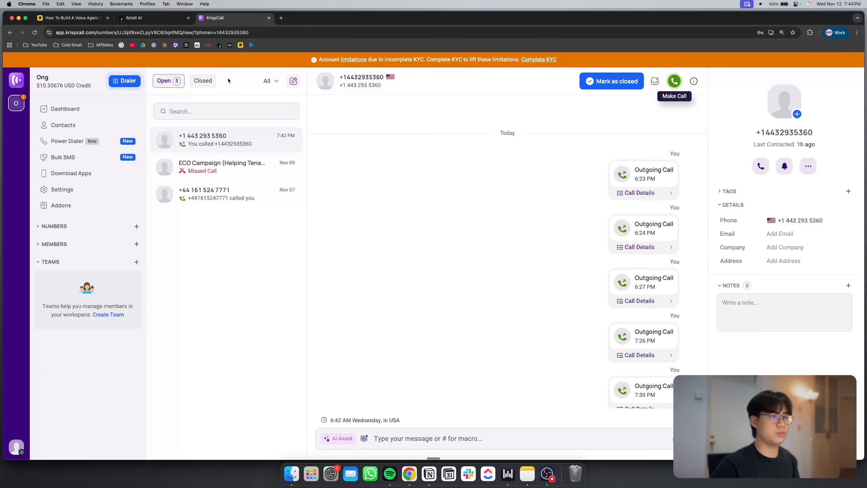
click(141, 19)
click(480, 167)
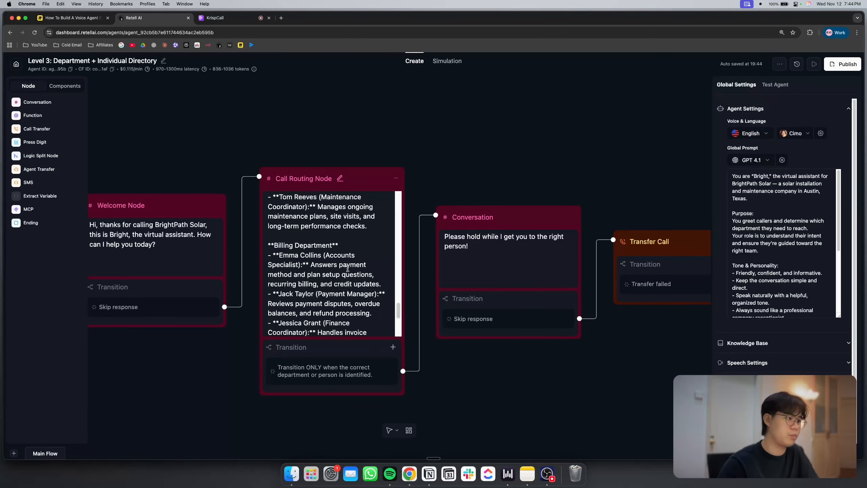
Check the Billing Department staff entries and the Transfer Call node during the call, and switch back to KrispCall
scroll(347, 269, down, 3)
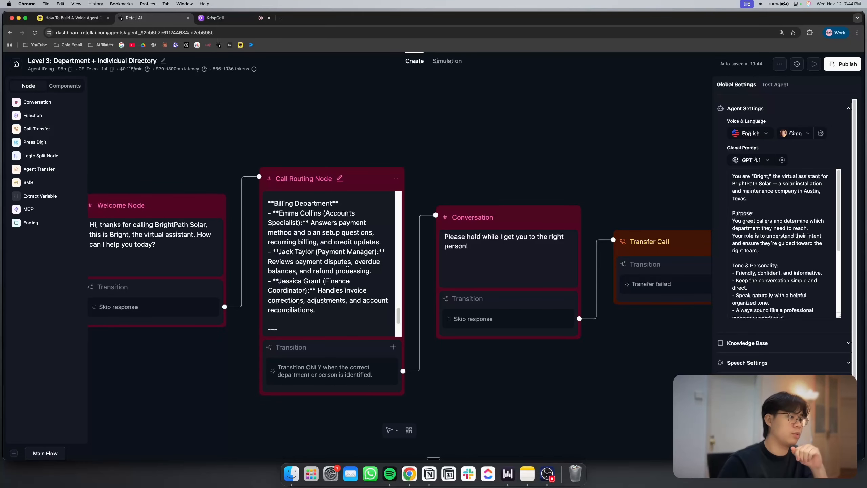
scroll(539, 144, right, 3)
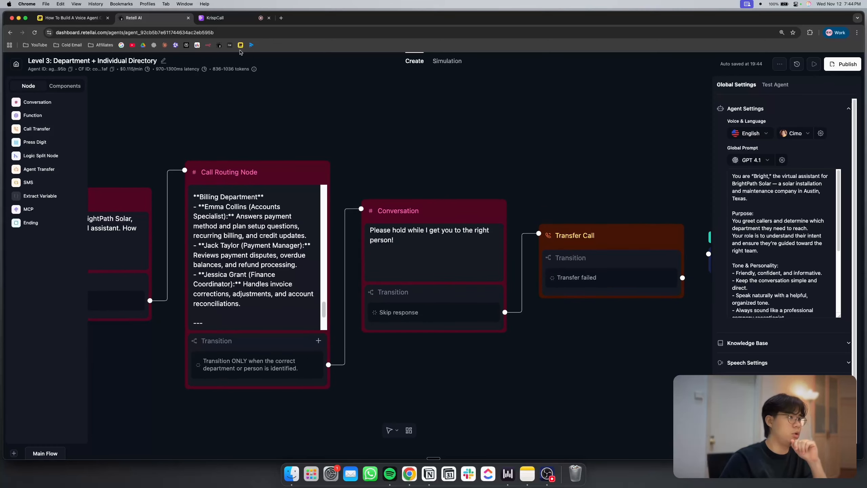
click(234, 19)
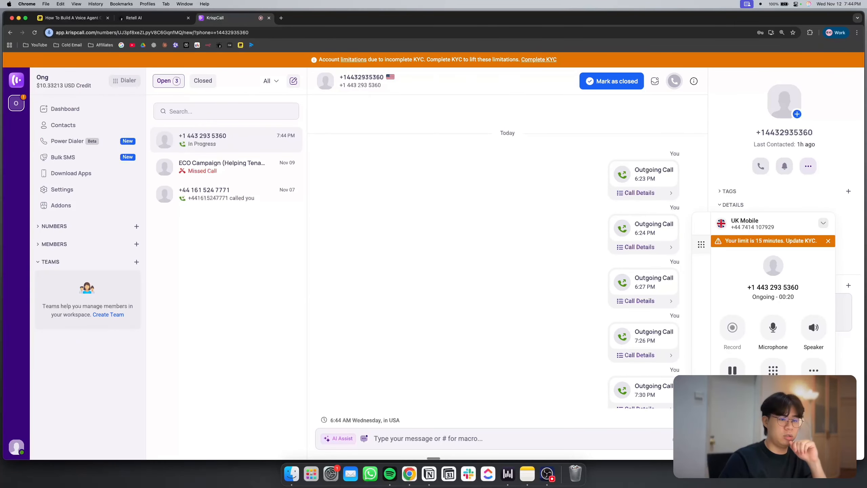
Switch to Retell AI and open the newest call's details from the call history to read its summary
click(148, 19)
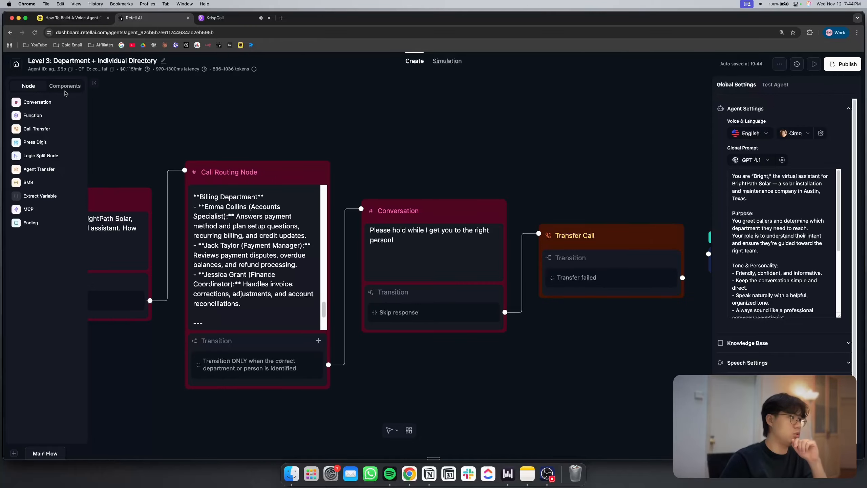
click(16, 65)
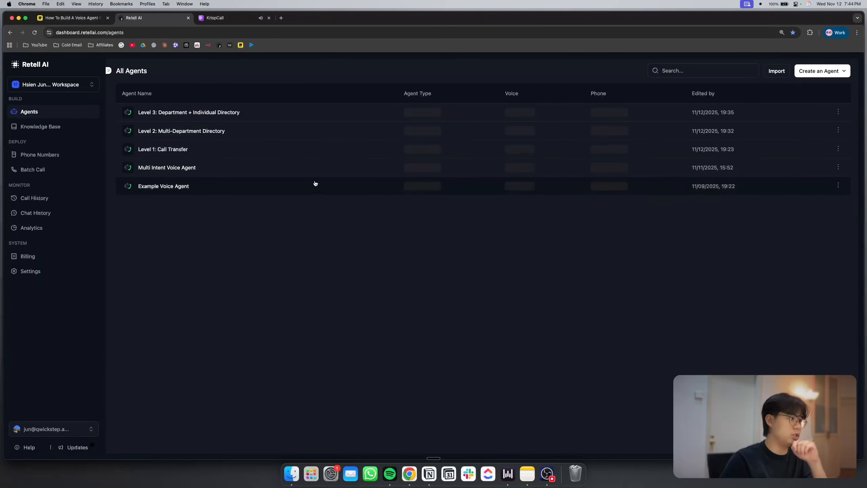
click(58, 197)
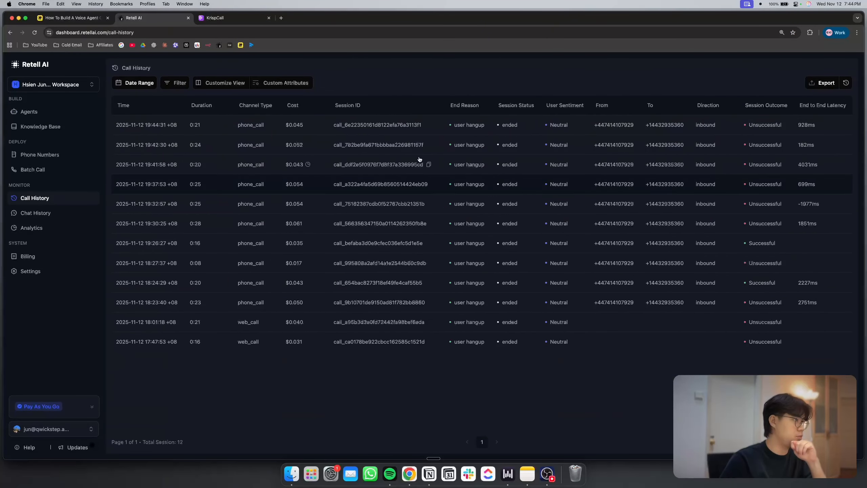
click(161, 124)
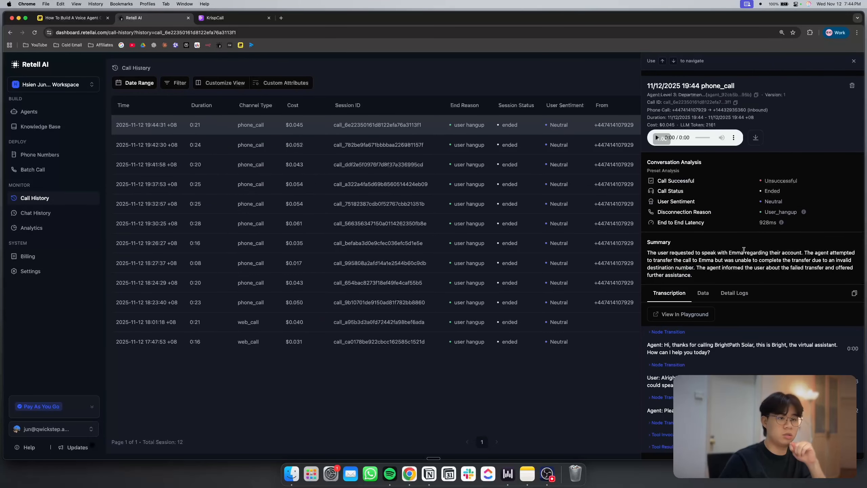
scroll(761, 276, up, 3)
scroll(760, 276, right, 5)
scroll(760, 276, up, 5)
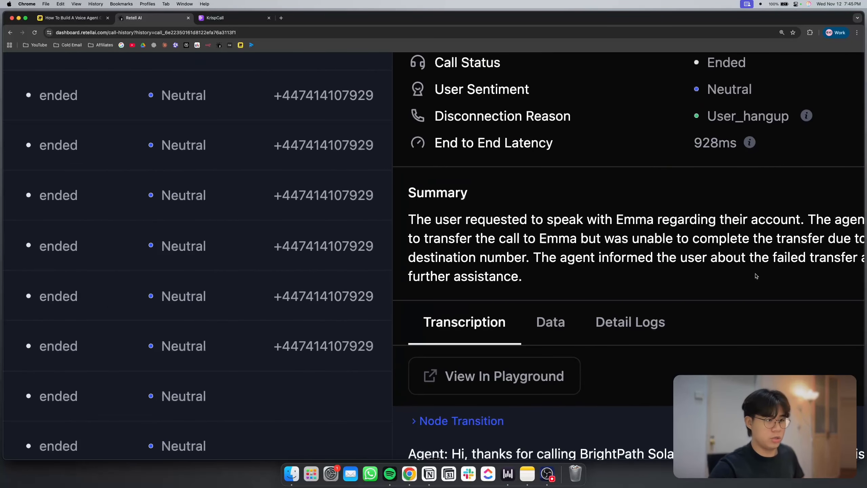
Expand the transfer_call tool invocation in the call transcription and highlight the destination phone number
scroll(618, 264, right, 3)
scroll(617, 263, down, 8)
click(443, 393)
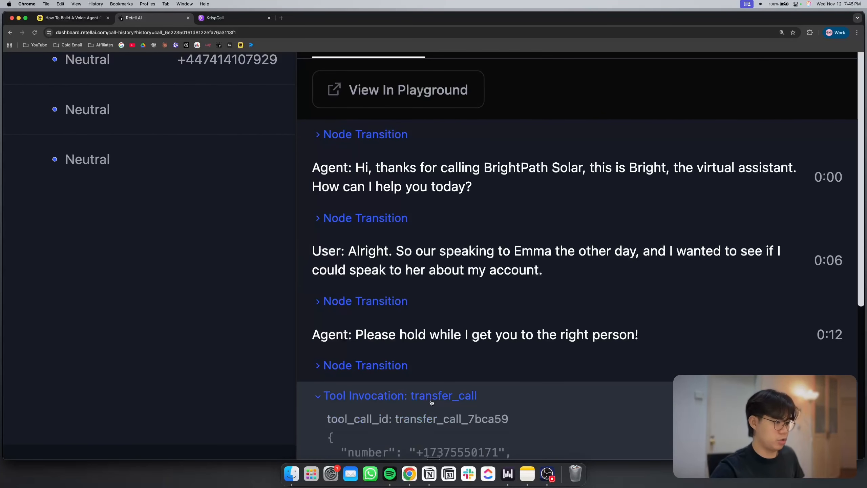
scroll(431, 402, down, 5)
drag(417, 261, 497, 258)
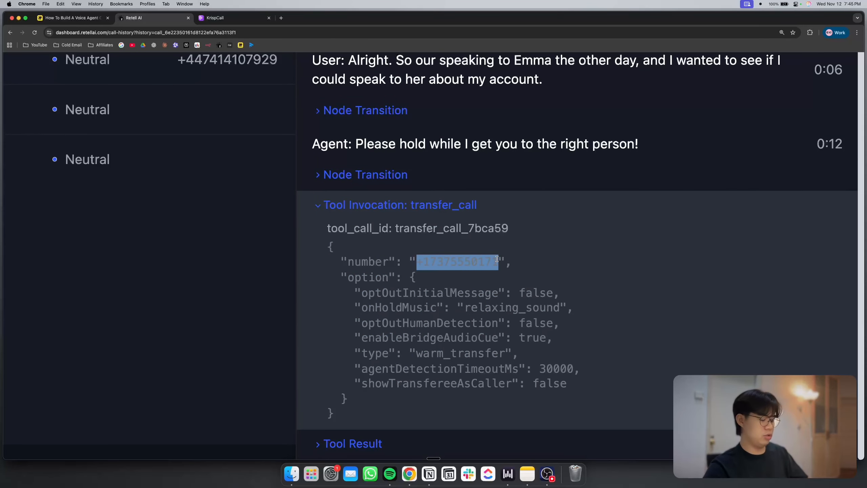
Copy the highlighted transfer number and search Google for it in a new browser tab
key(super+c)
key(super+t)
key(super+v)
key(Return)
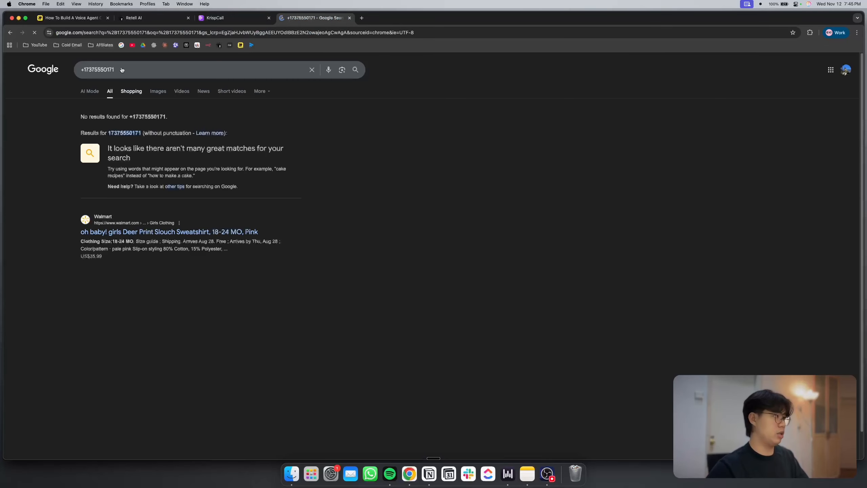
scroll(97, 64, up, 5)
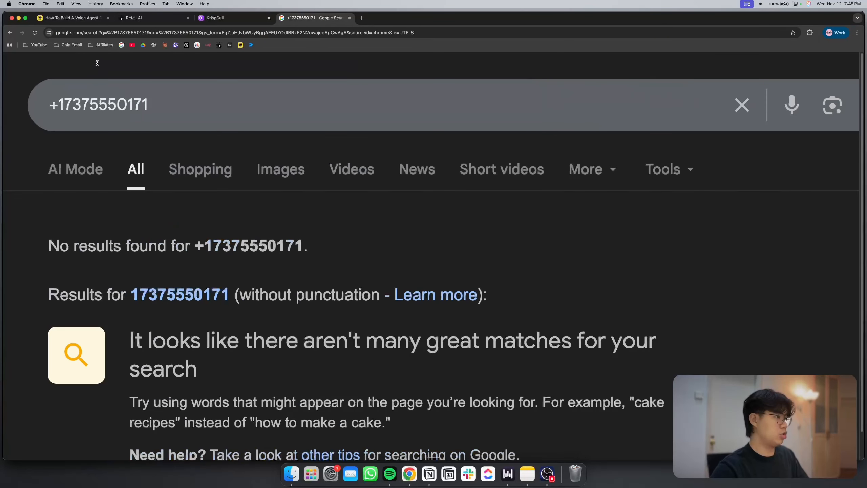
Return to Retell AI, leave the call details and reopen the Level 3: Department + Individual Directory agent
click(157, 18)
scroll(193, 164, down, 5)
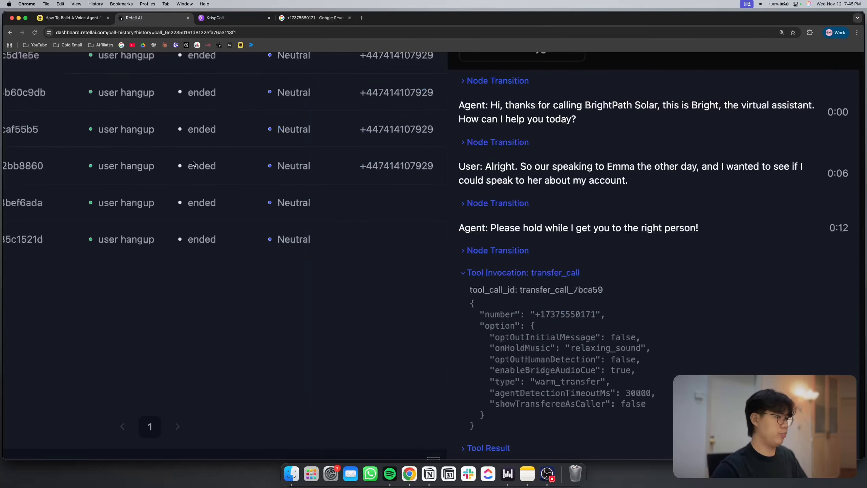
key(Escape)
click(29, 112)
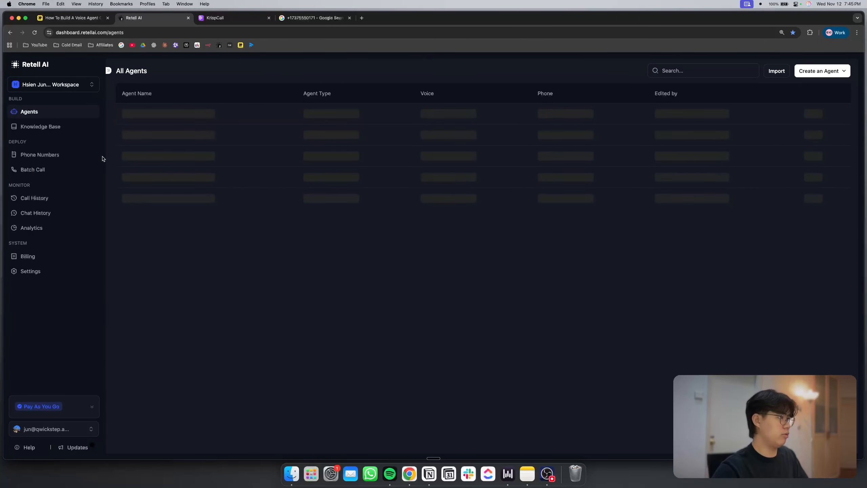
click(140, 114)
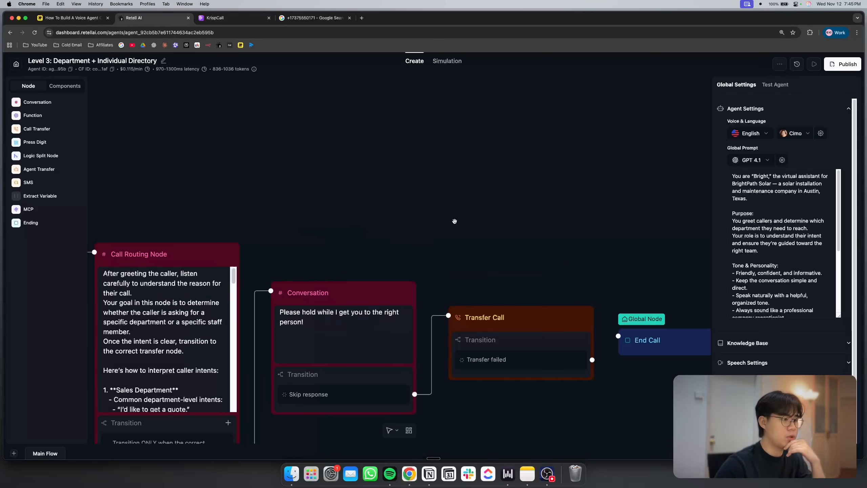
Enlarge the Transfer Call node's dynamic routing prompt and highlight the phone number of the first staff member listed under Billing Department
drag(539, 252, 441, 215)
click(403, 277)
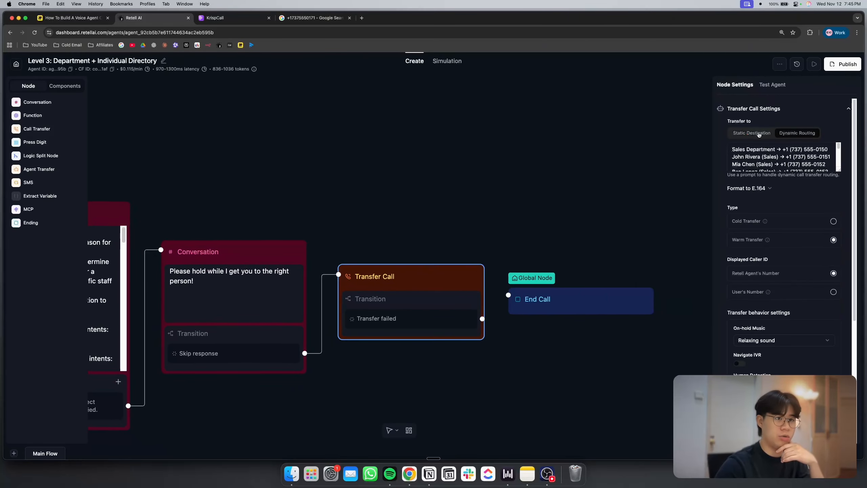
drag(839, 168, 837, 347)
scroll(834, 280, up, 6)
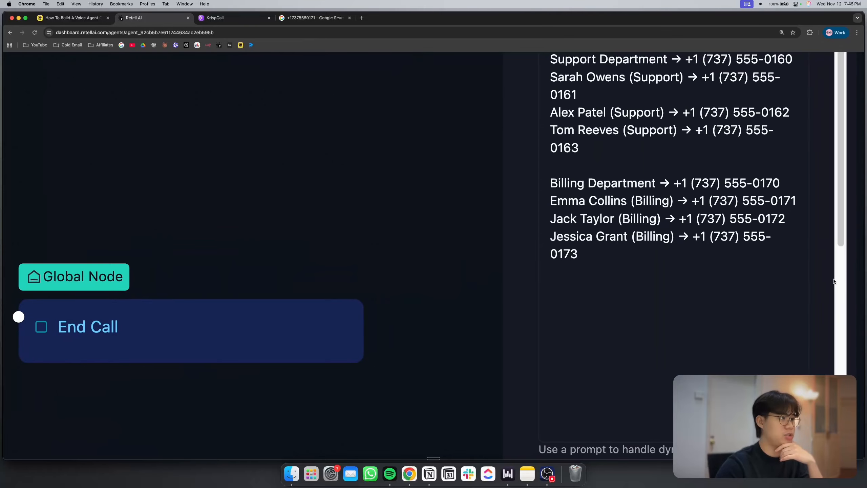
scroll(834, 279, up, 3)
scroll(833, 281, up, 1)
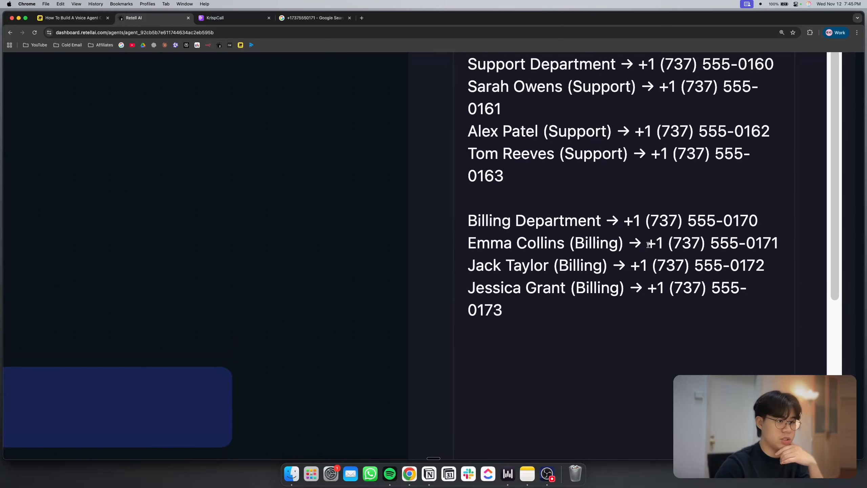
drag(647, 244, 779, 243)
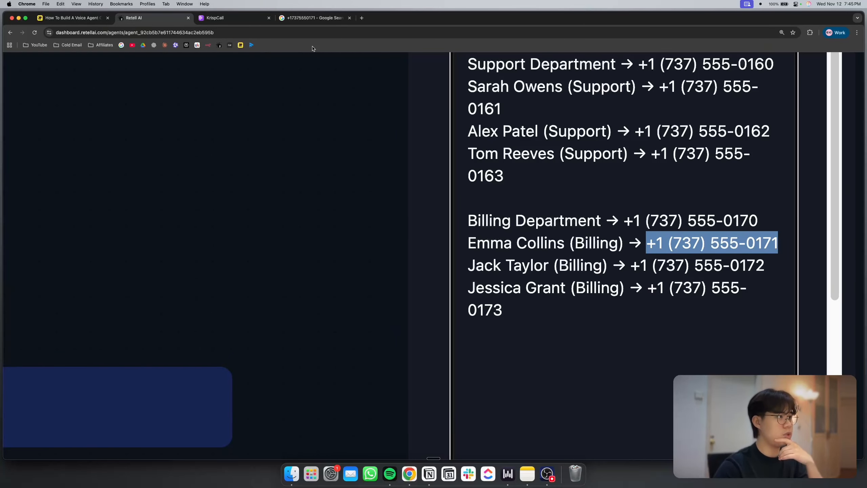
scroll(526, 174, down, 10)
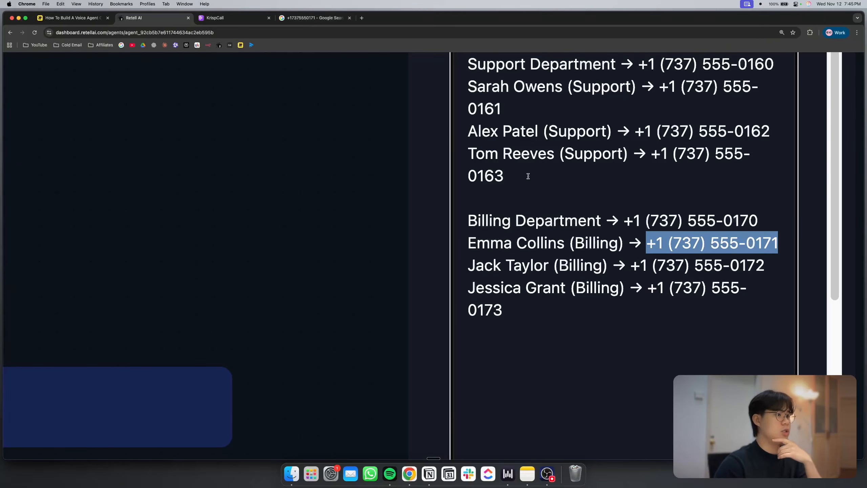
click(661, 198)
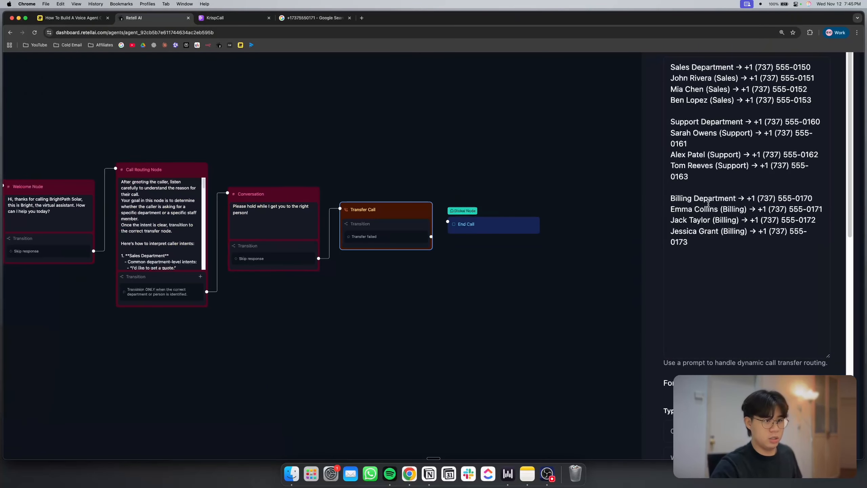
scroll(708, 204, down, 10)
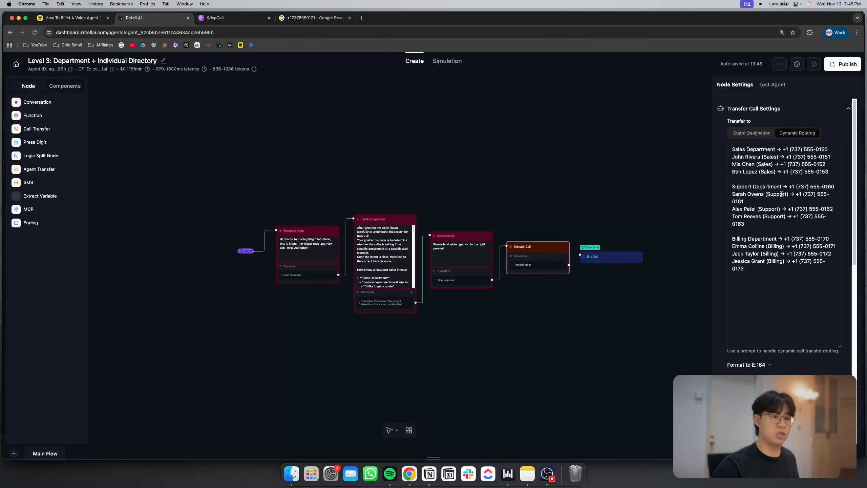
Deselect the Transfer Call node and highlight the Support Department's example intents in the Call Routing Node prompt
click(432, 205)
scroll(452, 212, left, 2)
scroll(452, 212, up, 5)
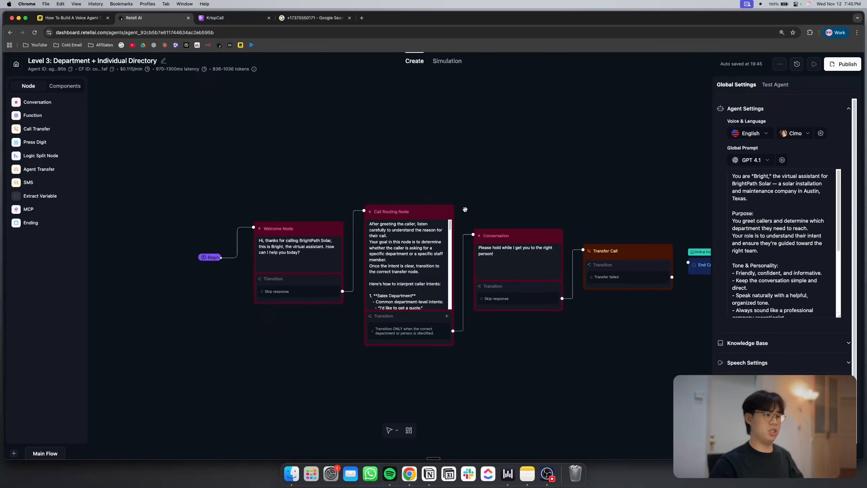
scroll(456, 211, down, 5)
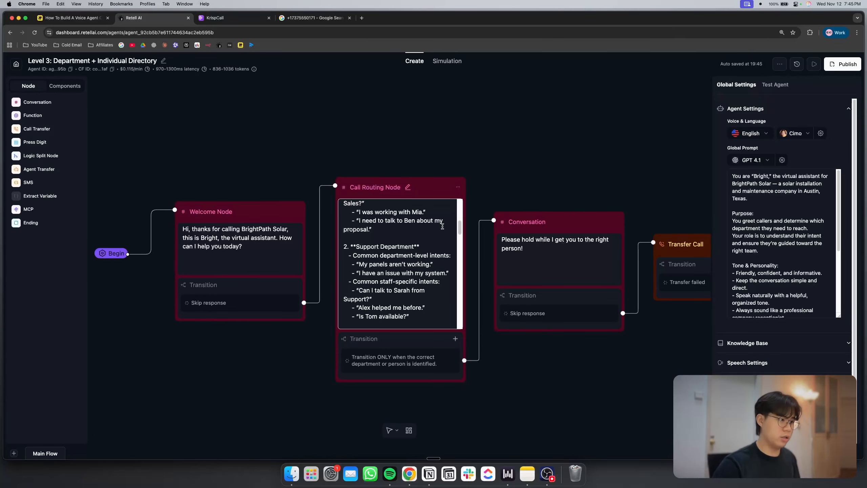
scroll(451, 227, down, 5)
scroll(452, 226, up, 6)
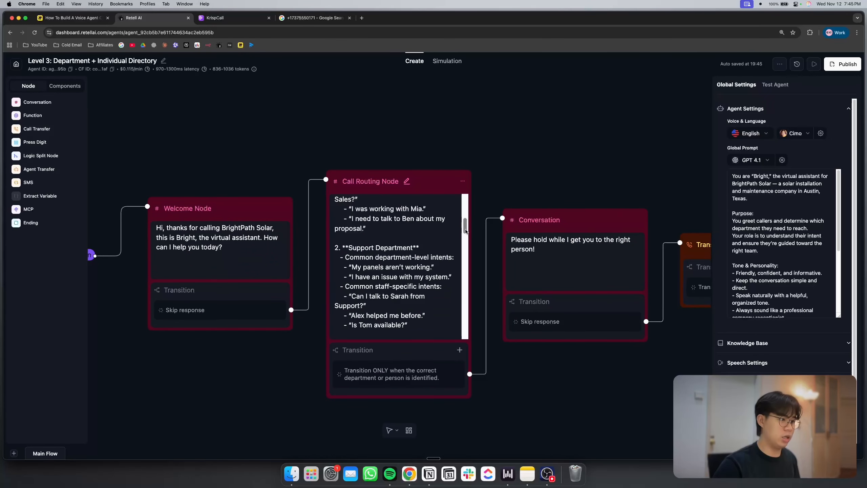
scroll(447, 256, down, 2)
drag(440, 298, 330, 249)
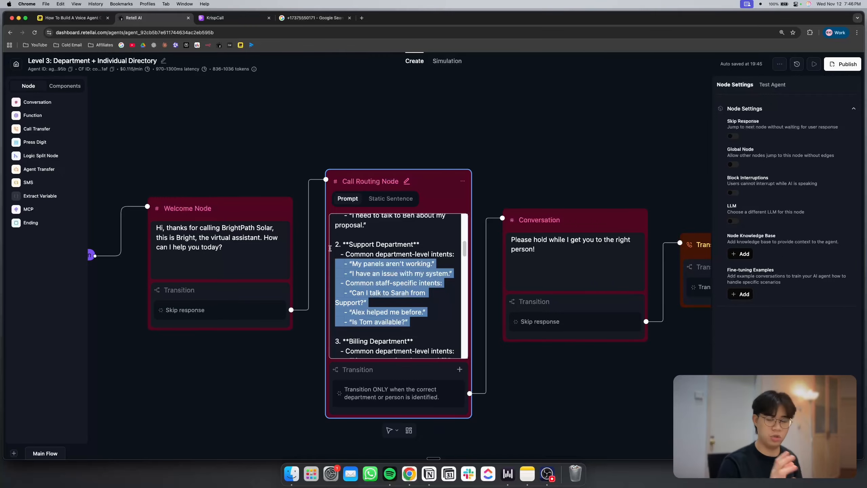
Clear the text highlight and read through the Call Routing Node prompt to its Important Rules
click(360, 253)
scroll(366, 260, down, 2)
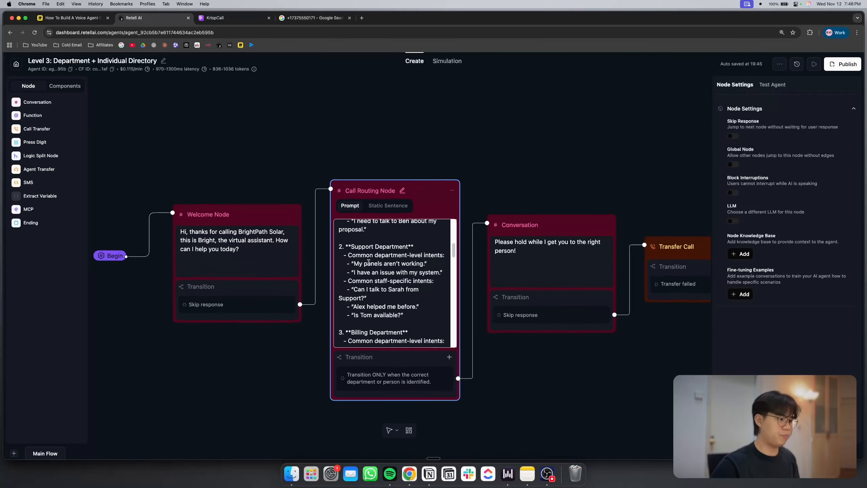
scroll(372, 266, up, 2)
scroll(426, 320, down, 10)
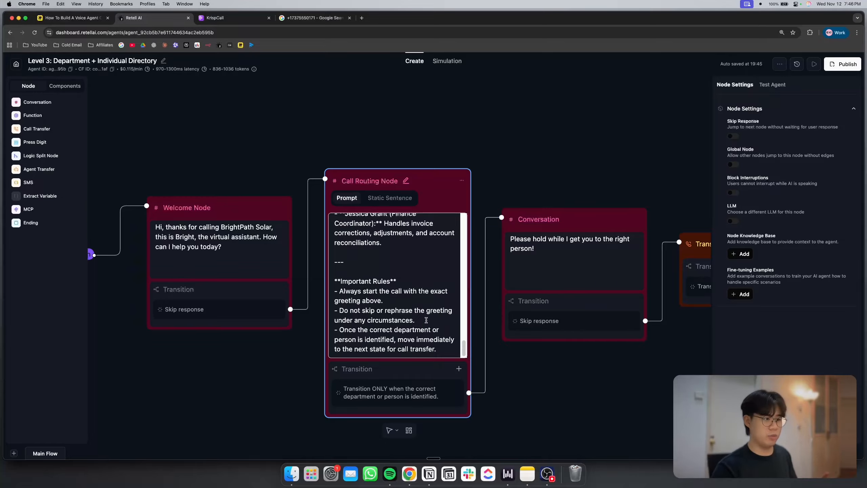
Inspect the Conversation node's hold message and point out the Transfer failed transition's connector on the Transfer Call node
drag(594, 161, 449, 147)
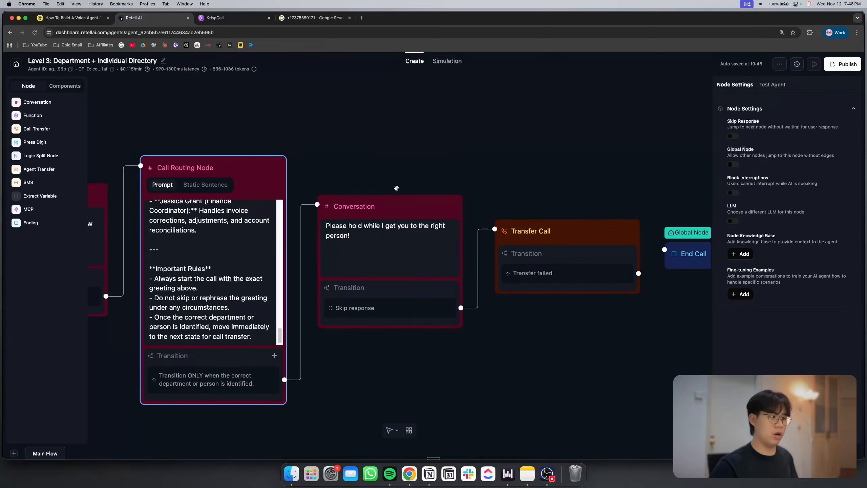
click(418, 240)
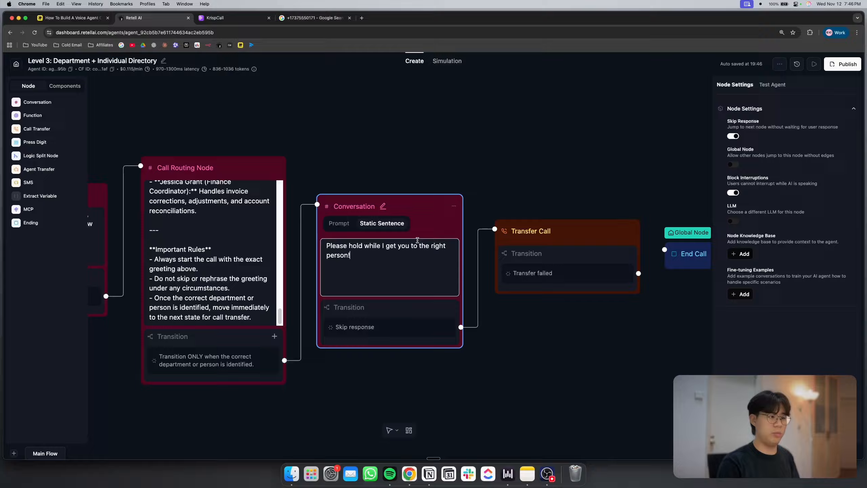
drag(594, 151, 281, 135)
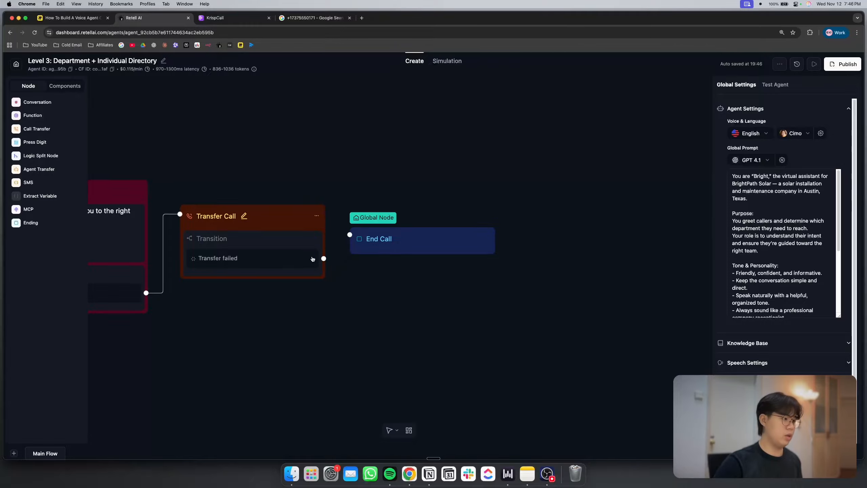
click(312, 259)
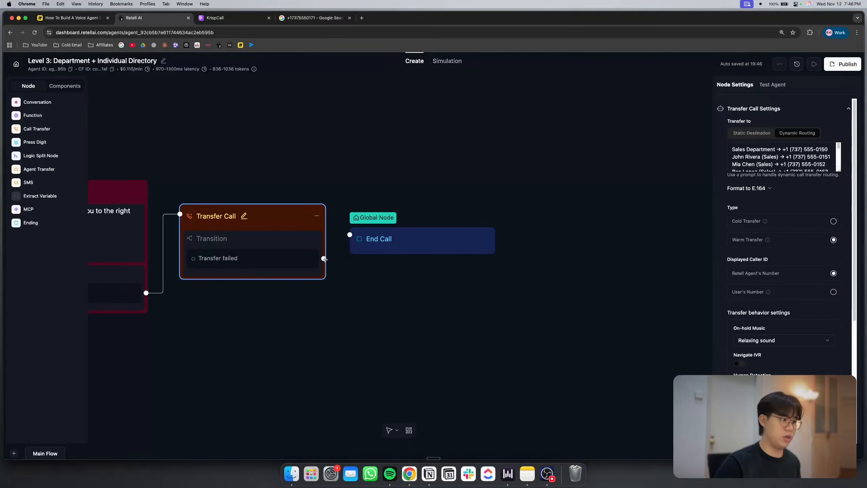
drag(324, 259, 345, 303)
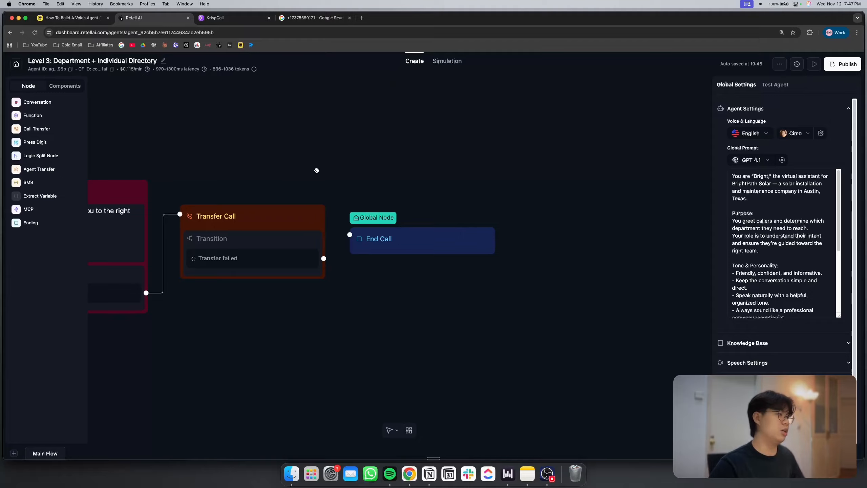
Look back over the whole Level 3 flow, and switch to the Miro board to review the three call directory levels
scroll(317, 170, down, 3)
drag(327, 88, 584, 148)
scroll(392, 177, down, 1)
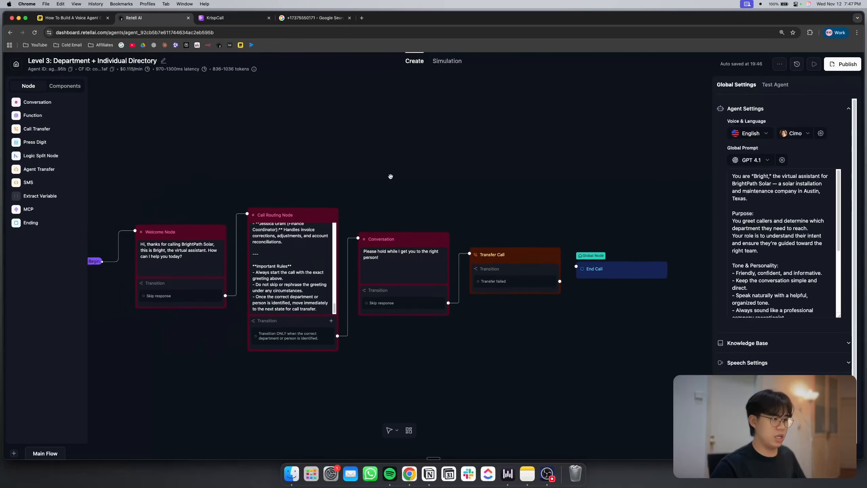
drag(395, 177, 414, 168)
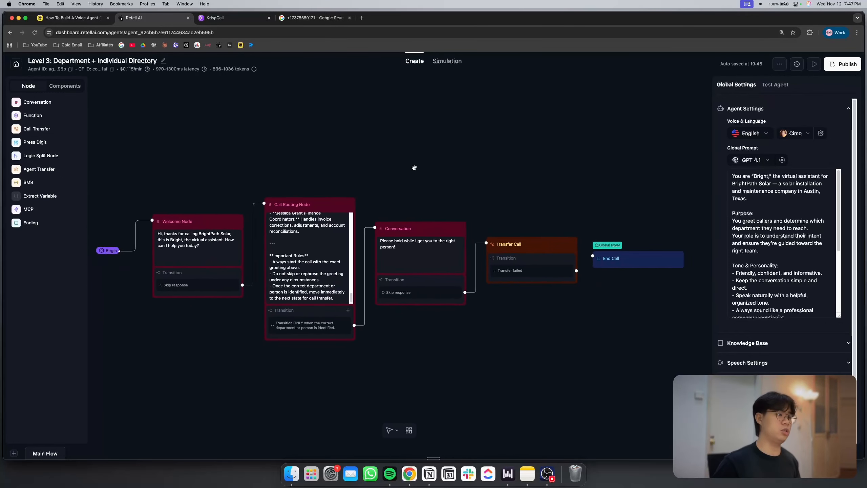
click(74, 18)
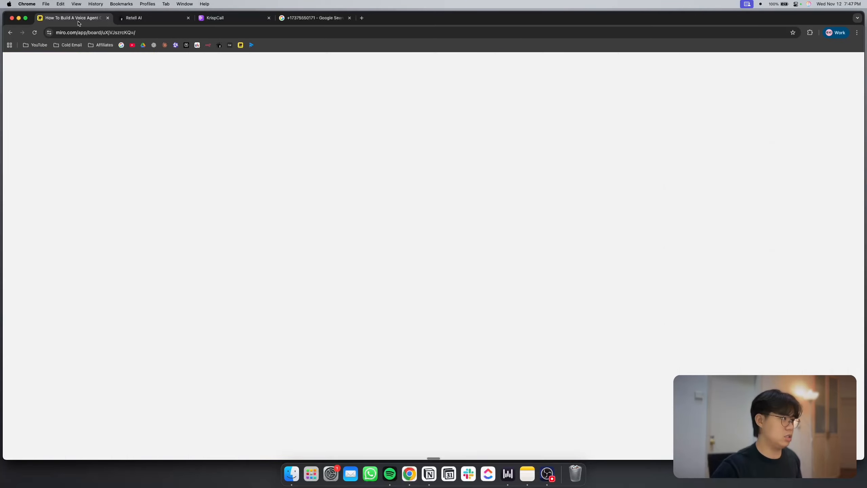
scroll(253, 203, down, 5)
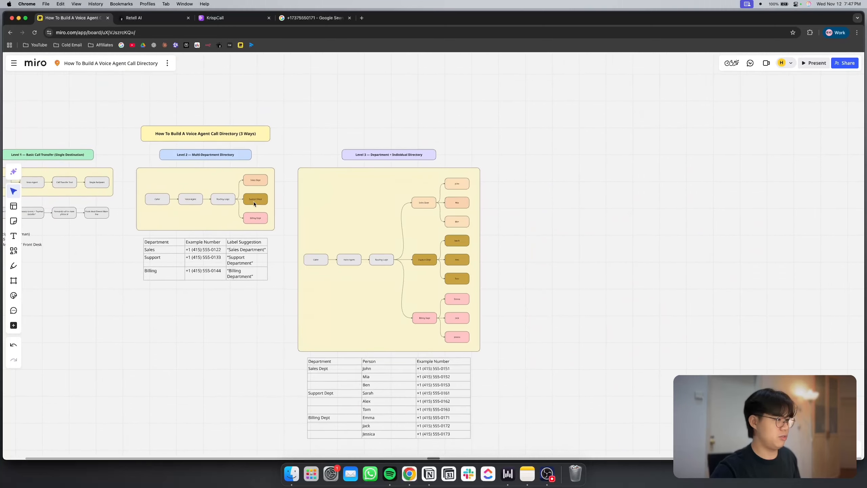
scroll(253, 201, left, 3)
scroll(309, 200, up, 5)
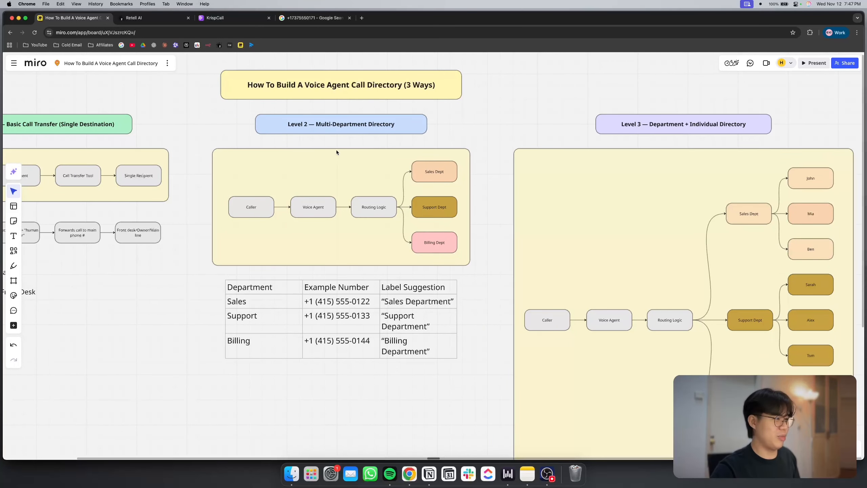
scroll(340, 144, down, 2)
scroll(340, 145, left, 2)
scroll(339, 144, up, 1)
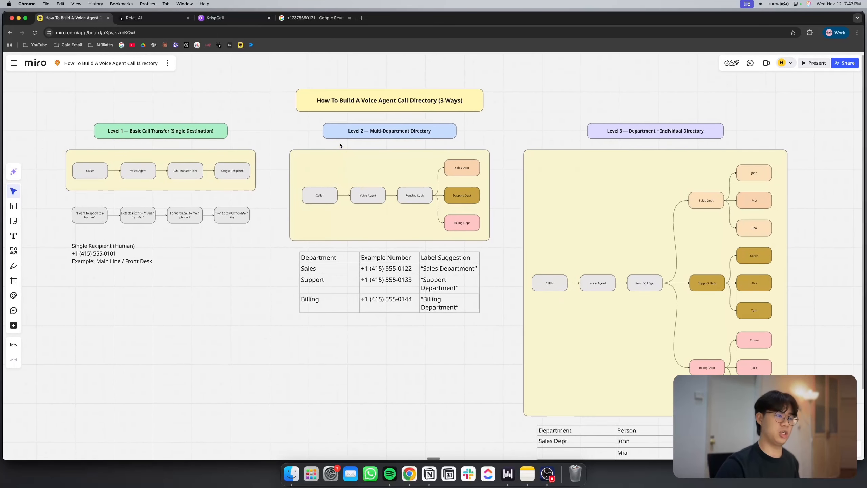